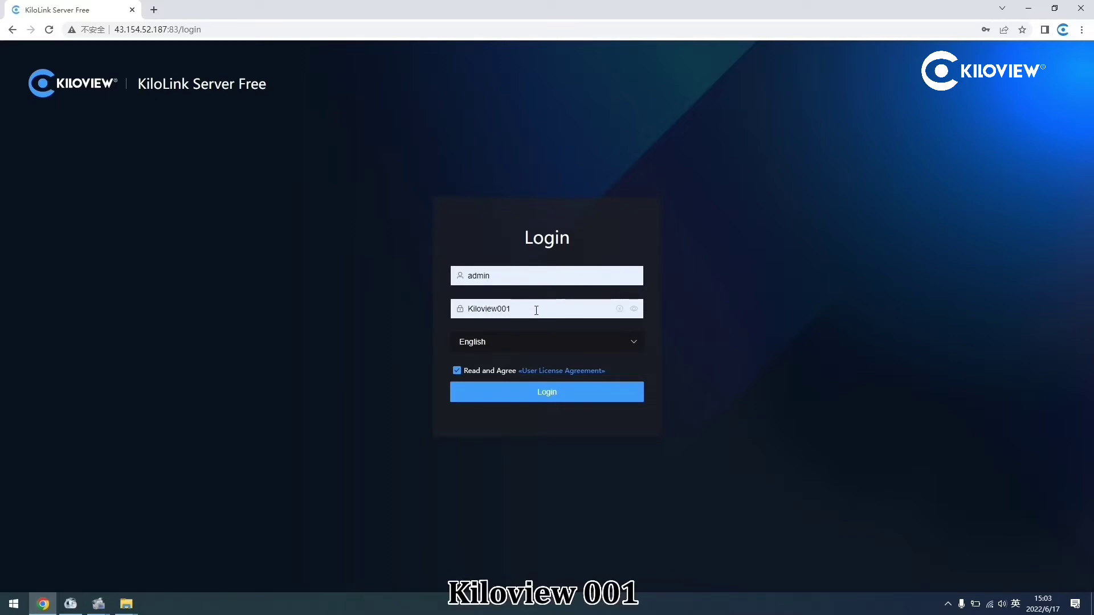
- Log in to the server with the prefilled admin credentials and open the user management page
{"action": "left_click", "coordinate": [523, 397]}
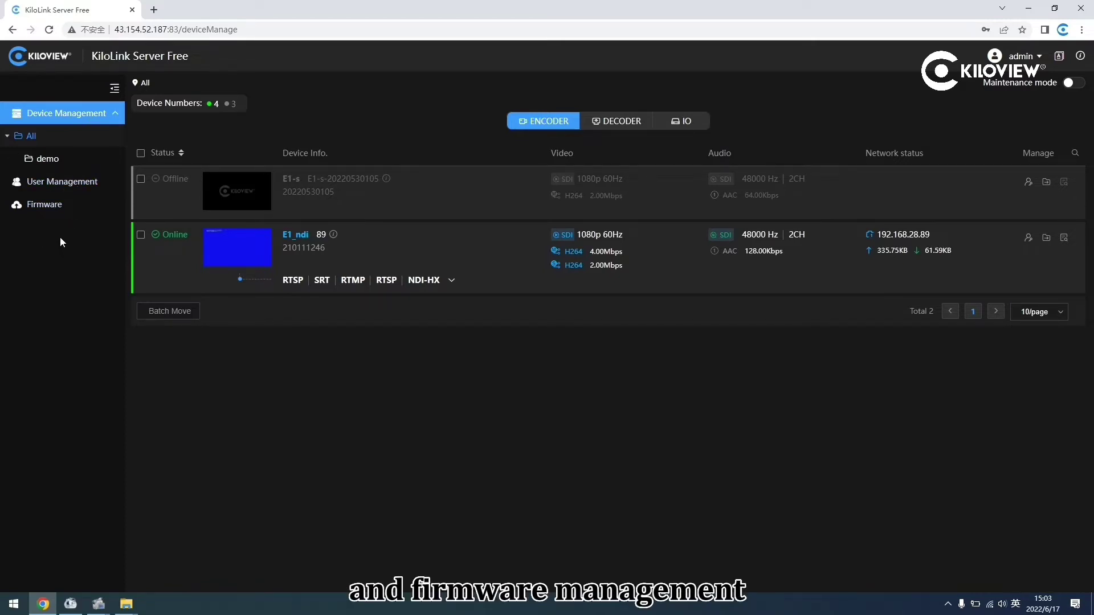
{"action": "left_click", "coordinate": [74, 182]}
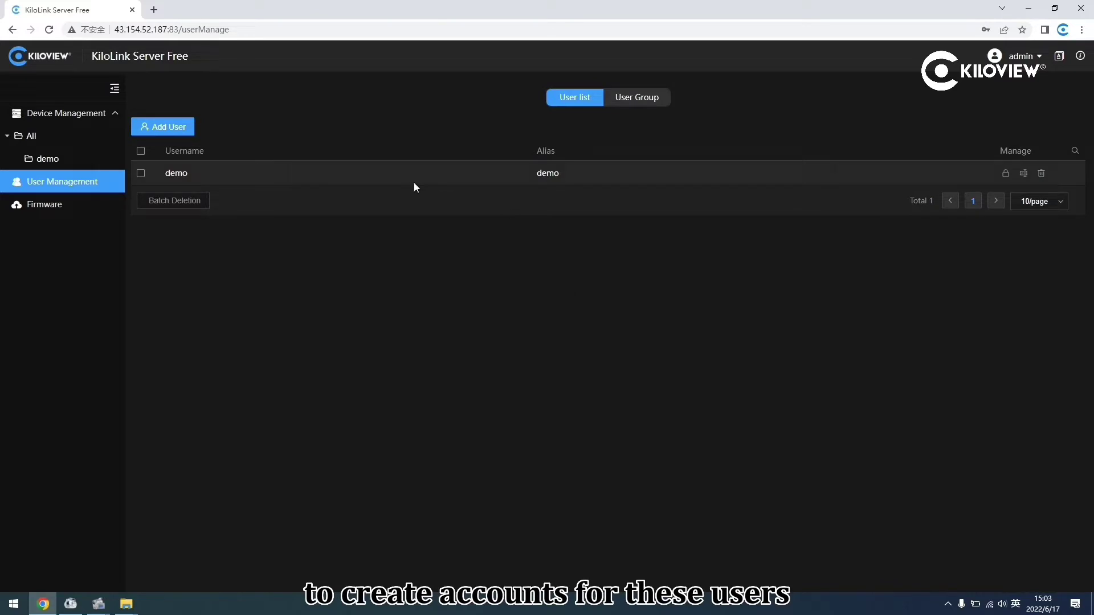
- Examine the form for adding a user without creating one, and review the list of user groups
{"action": "left_click", "coordinate": [181, 131]}
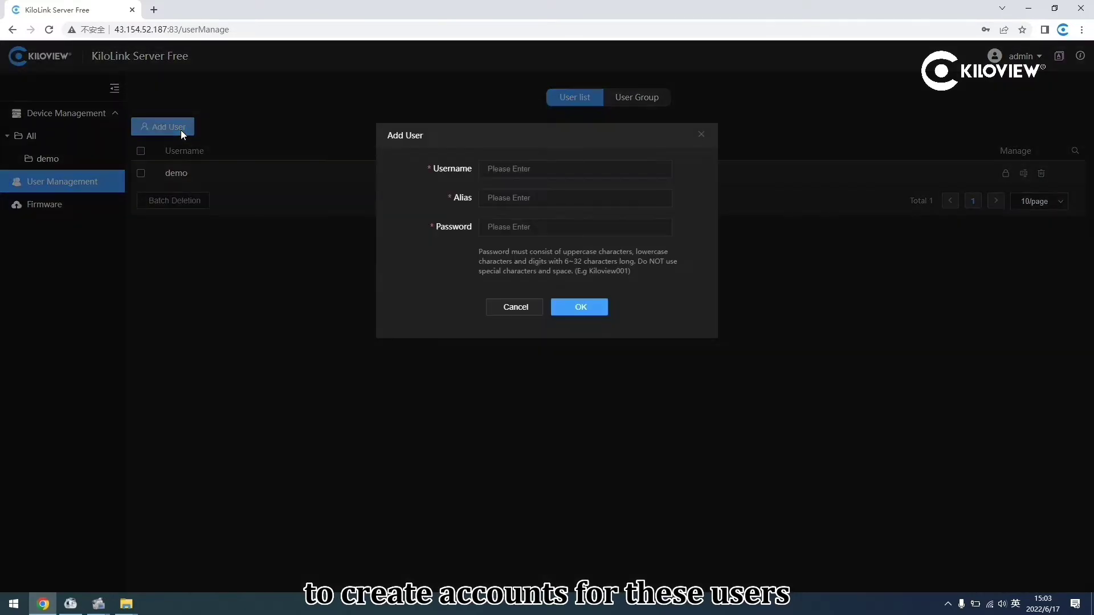
{"action": "left_click", "coordinate": [518, 170]}
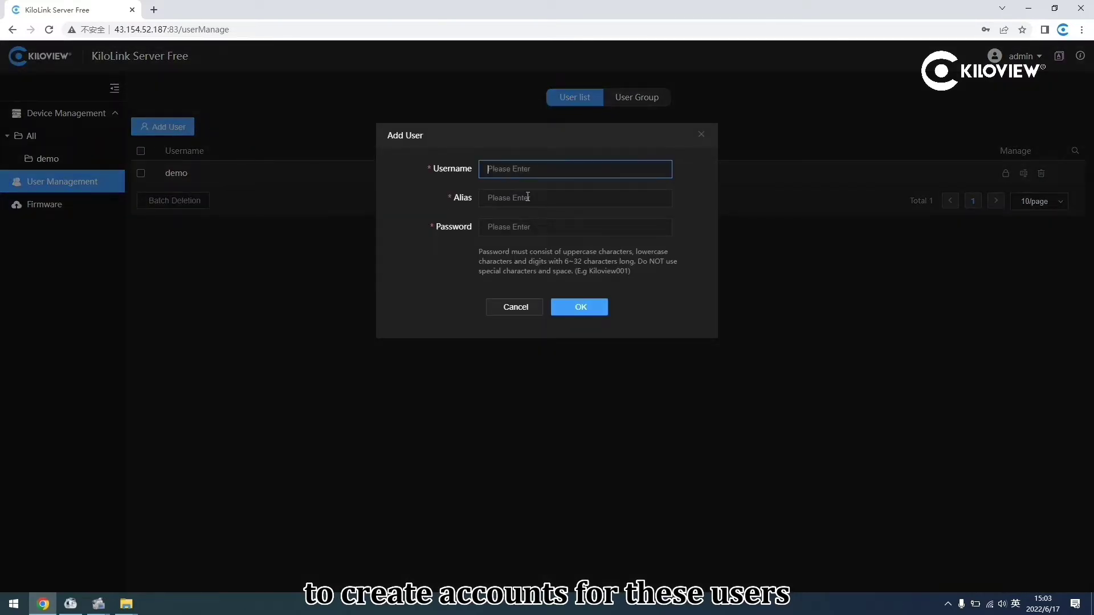
{"action": "left_click", "coordinate": [523, 311]}
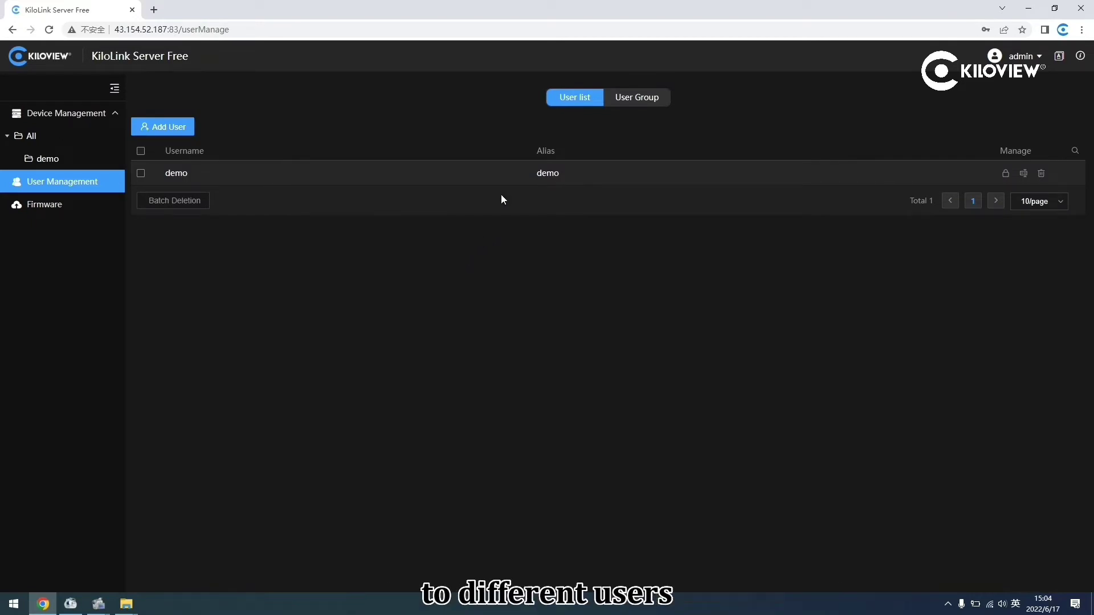
{"action": "left_click", "coordinate": [633, 101]}
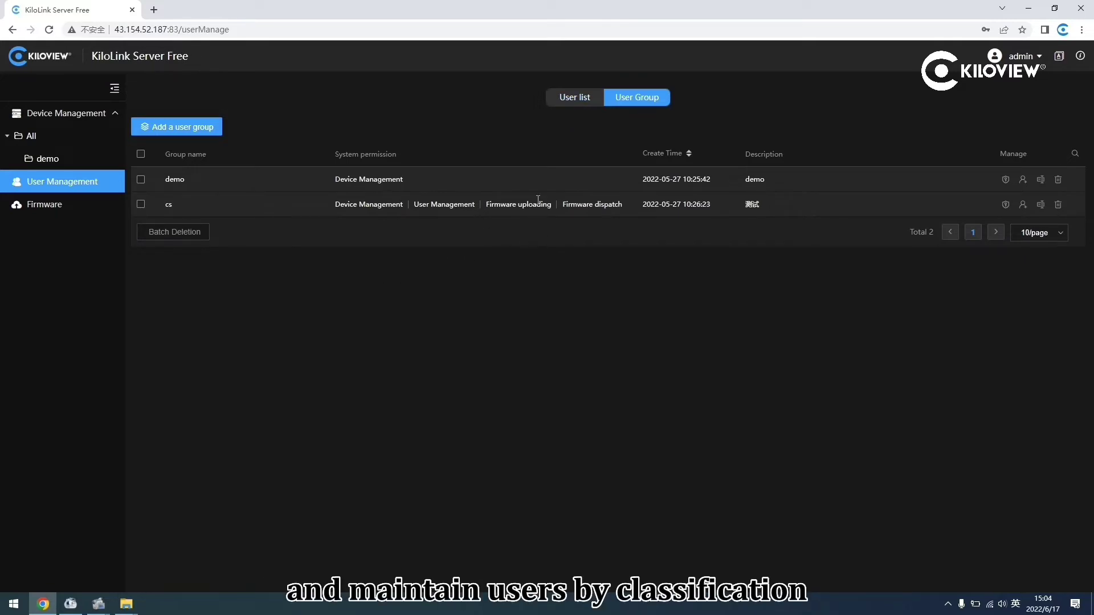
{"action": "left_click", "coordinate": [572, 102]}
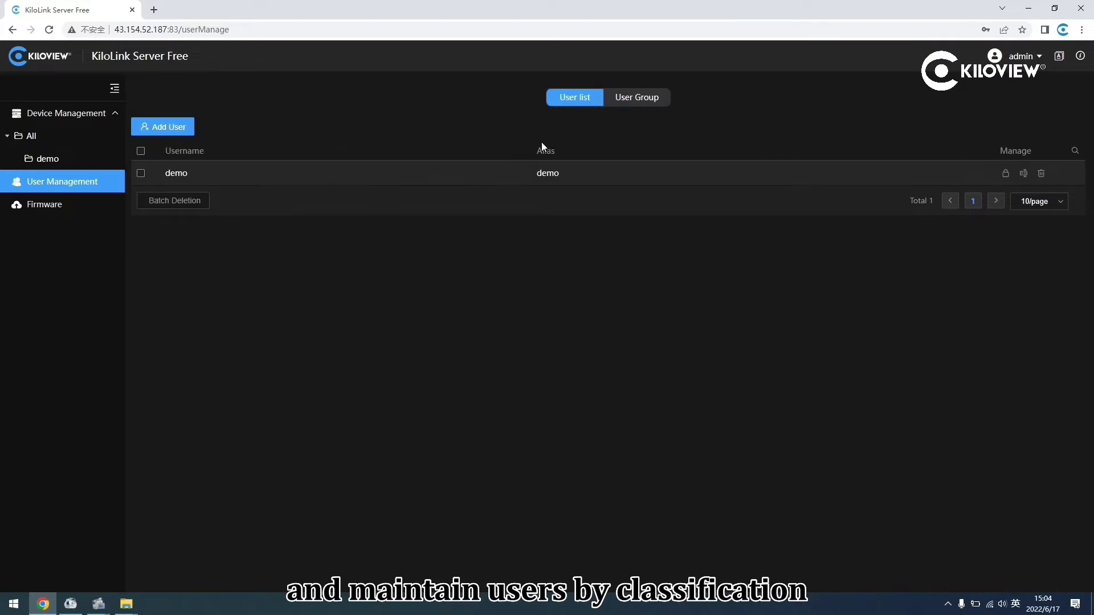
- Open the demo device group and view its decoder and IO device lists
{"action": "left_click", "coordinate": [74, 117]}
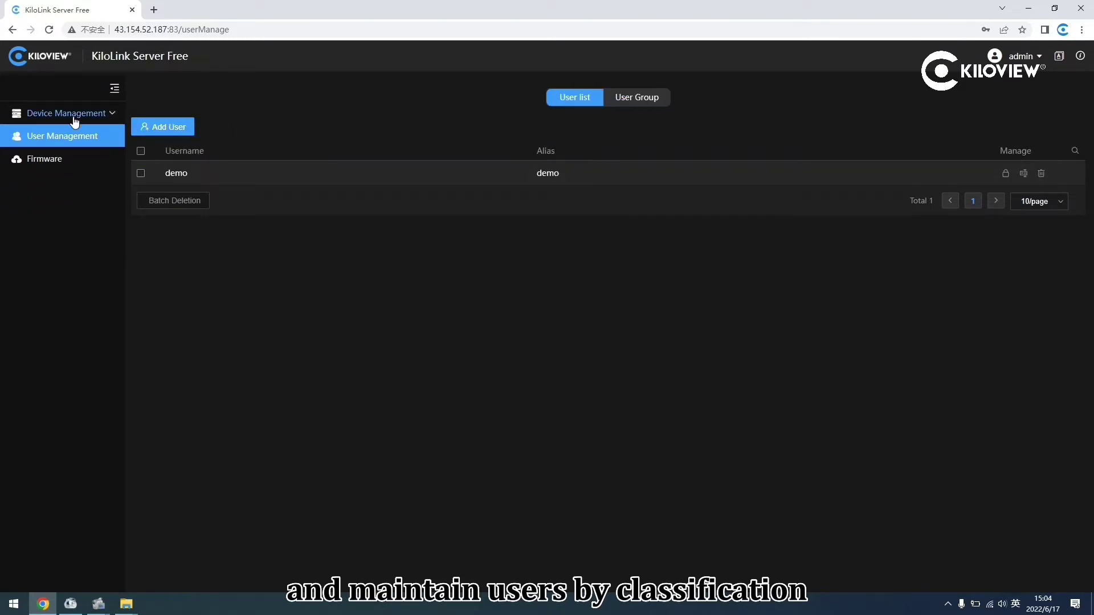
{"action": "left_click", "coordinate": [73, 117]}
{"action": "left_click", "coordinate": [57, 162]}
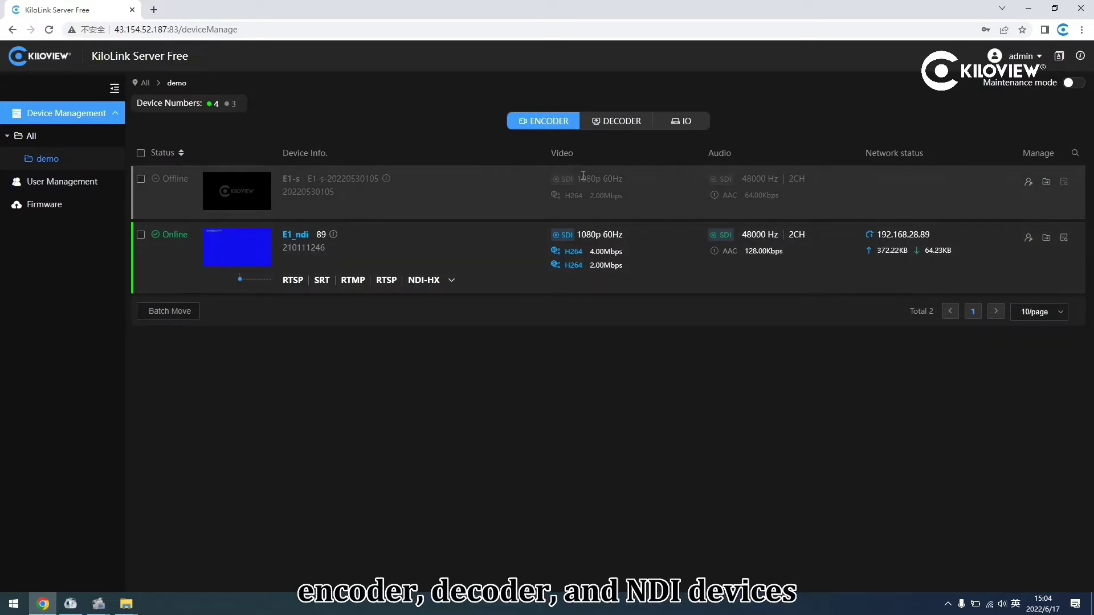
{"action": "left_click", "coordinate": [630, 123]}
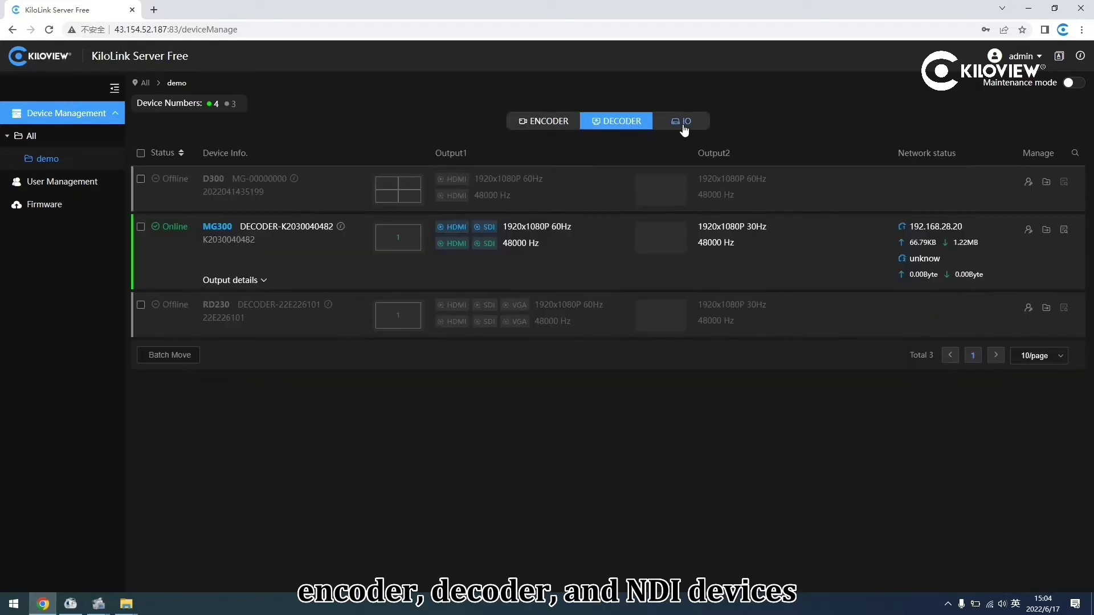
{"action": "left_click", "coordinate": [685, 130]}
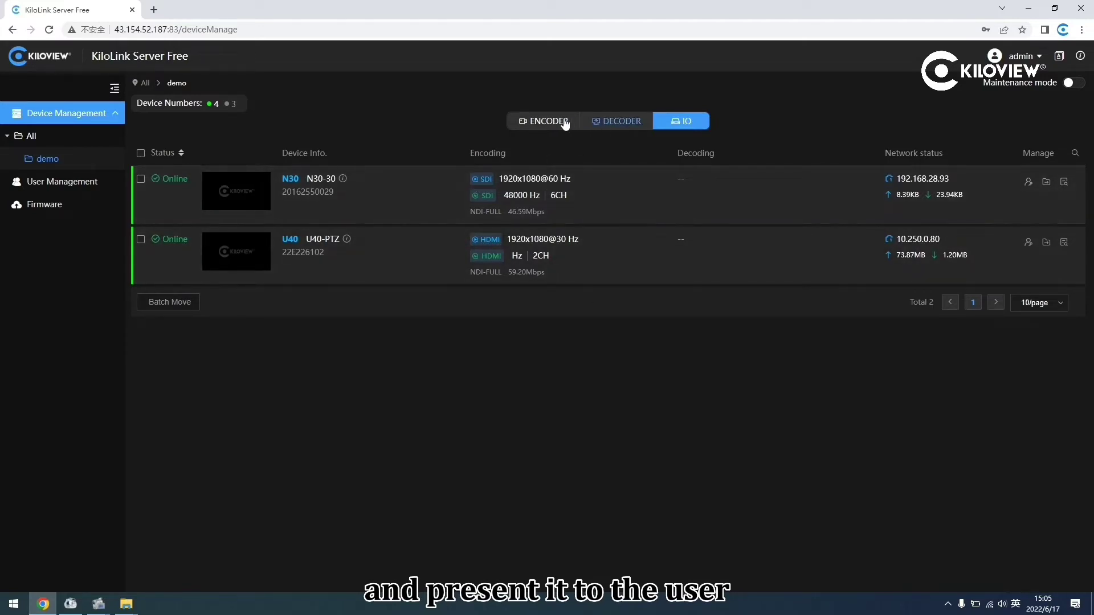
- Return to the demo group's encoder list and view the streaming service details of the E1_ndi encoder
{"action": "left_click", "coordinate": [563, 122]}
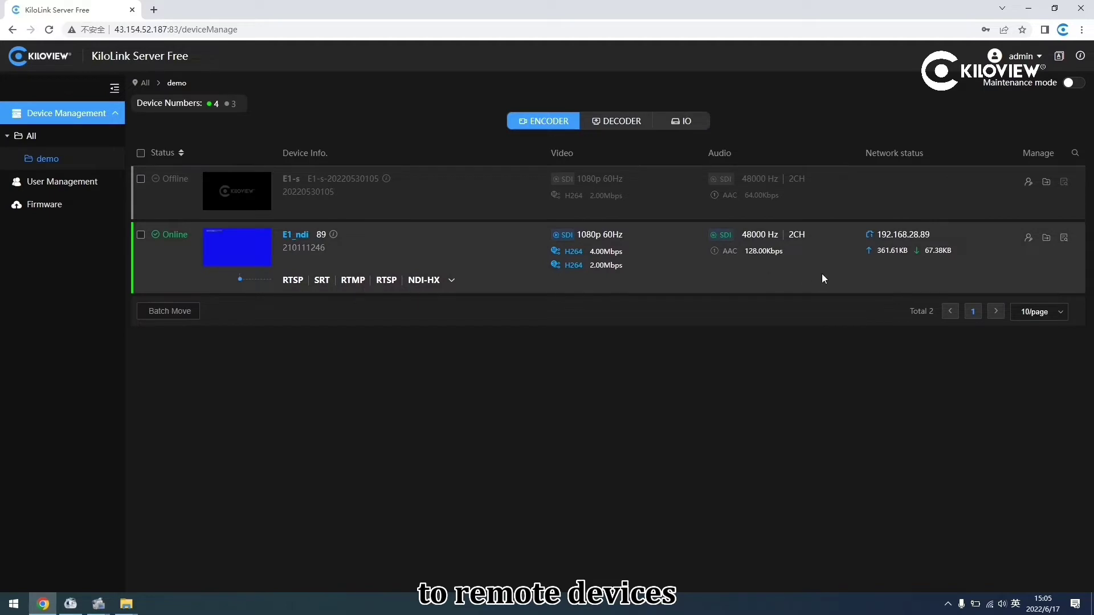
{"action": "left_click", "coordinate": [452, 281]}
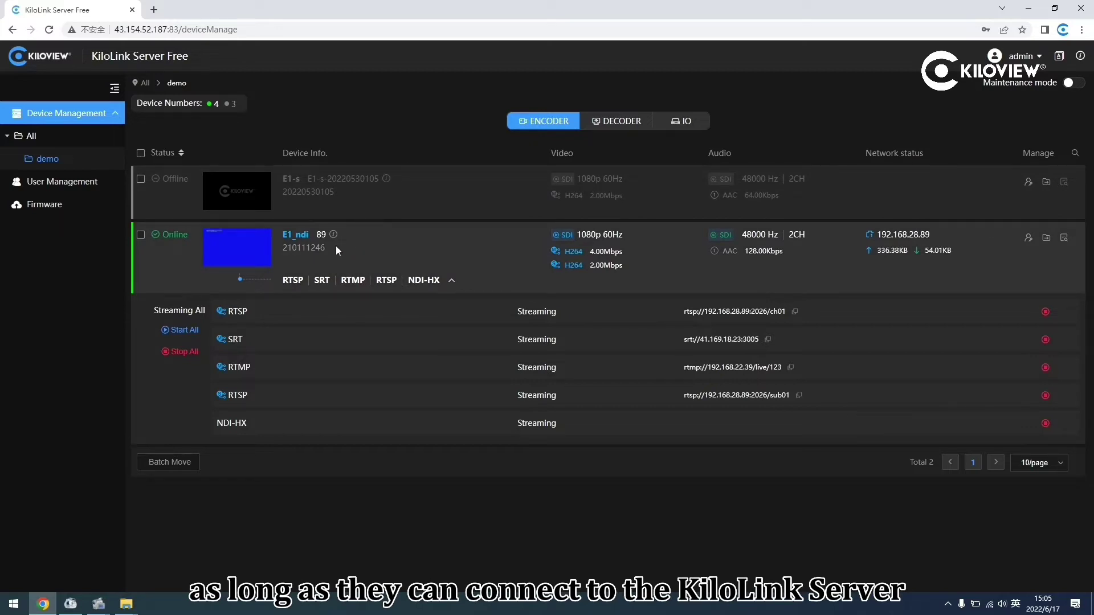
{"action": "left_click", "coordinate": [58, 160]}
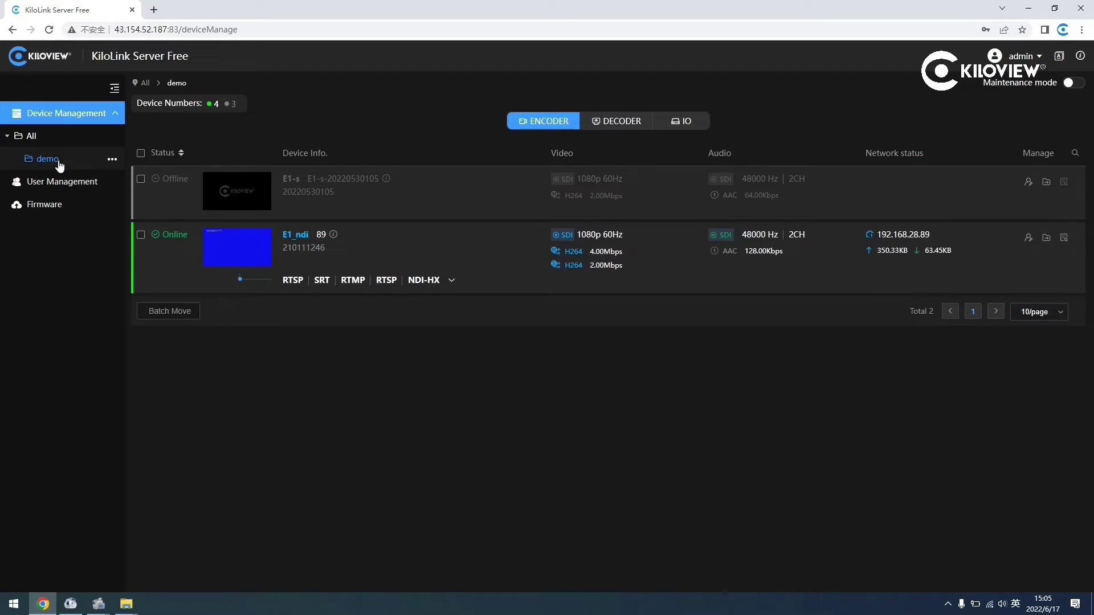
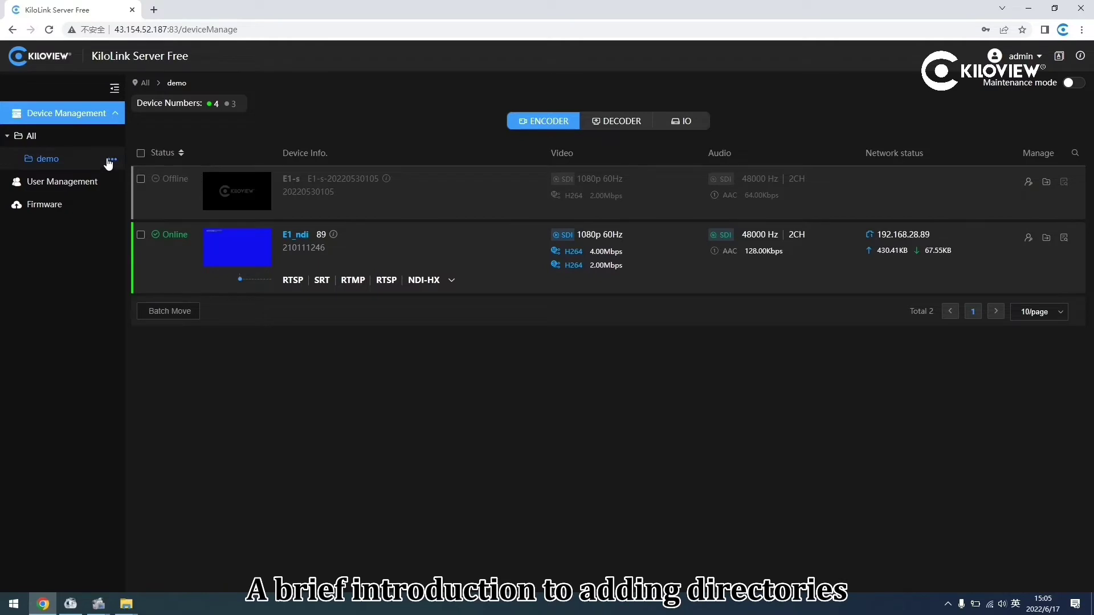
- Review the management options of the demo directory and the access control settings of the E1_ndi encoder
{"action": "left_click", "coordinate": [111, 162]}
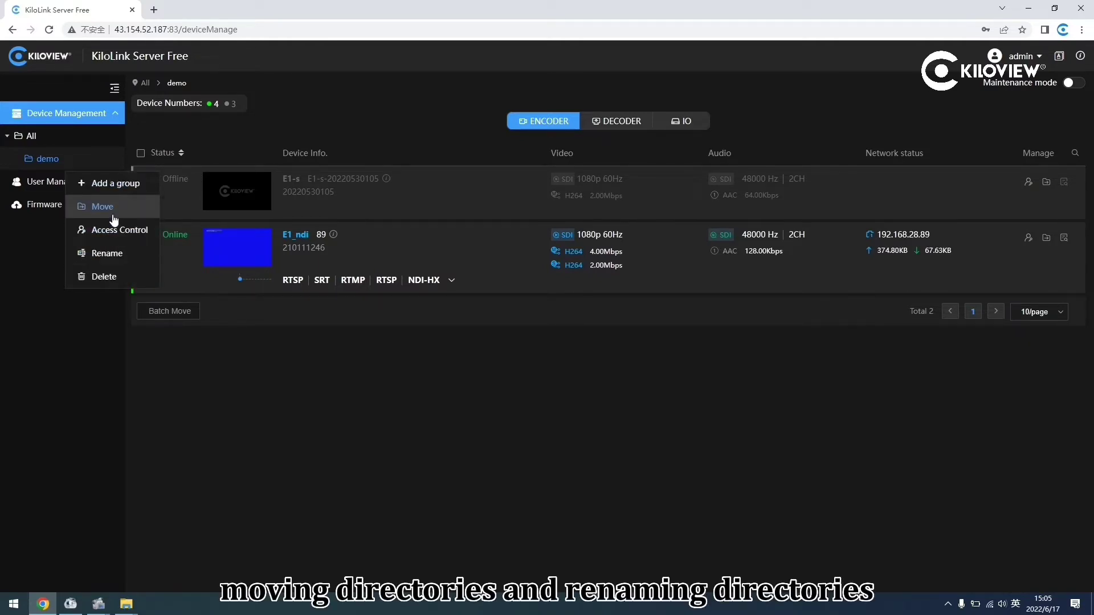
{"action": "left_click", "coordinate": [70, 163]}
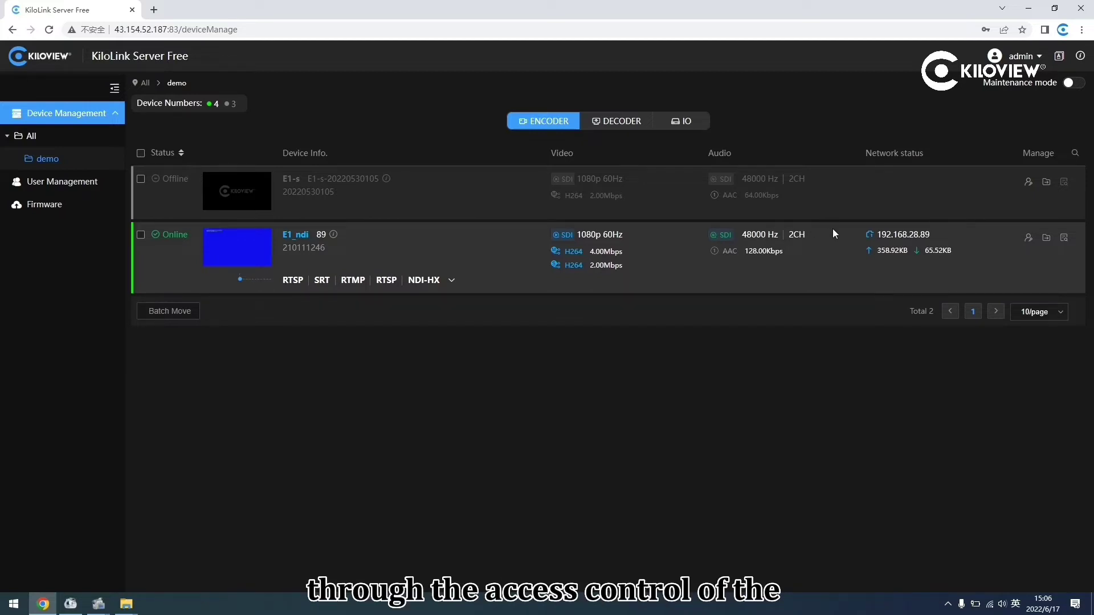
{"action": "left_click", "coordinate": [1028, 237]}
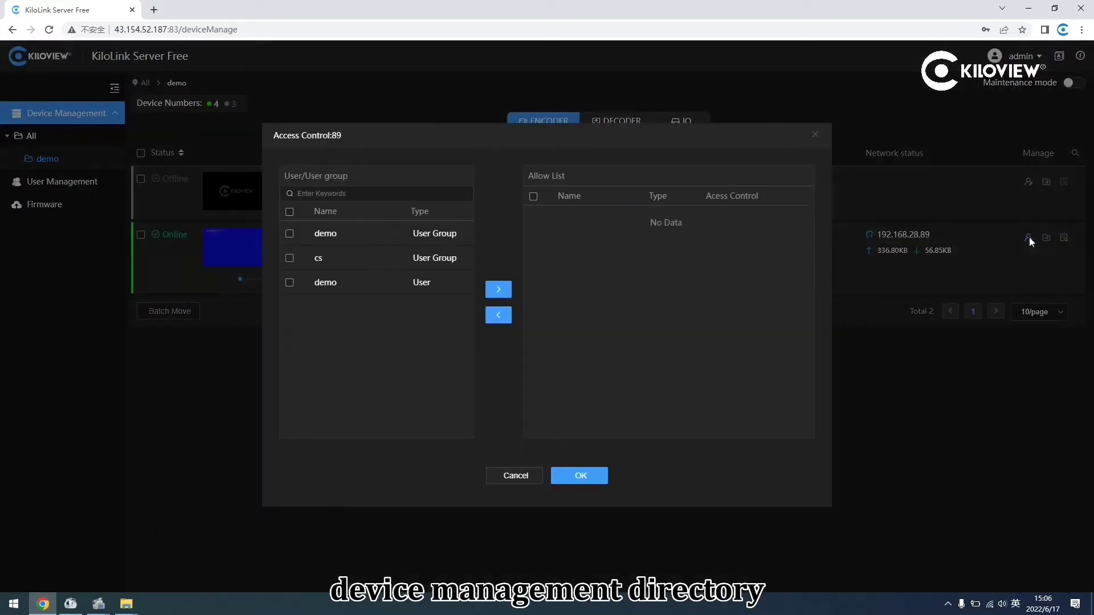
{"action": "left_click", "coordinate": [515, 482]}
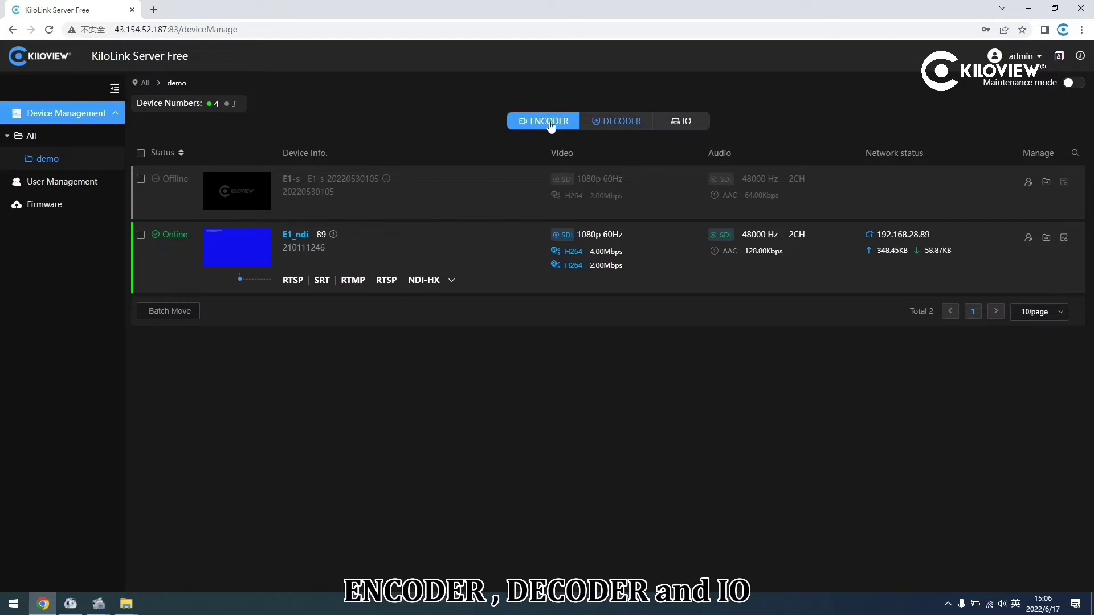
- Look through the decoder and IO device lists of the demo group and return to the encoders
{"action": "left_click", "coordinate": [611, 121]}
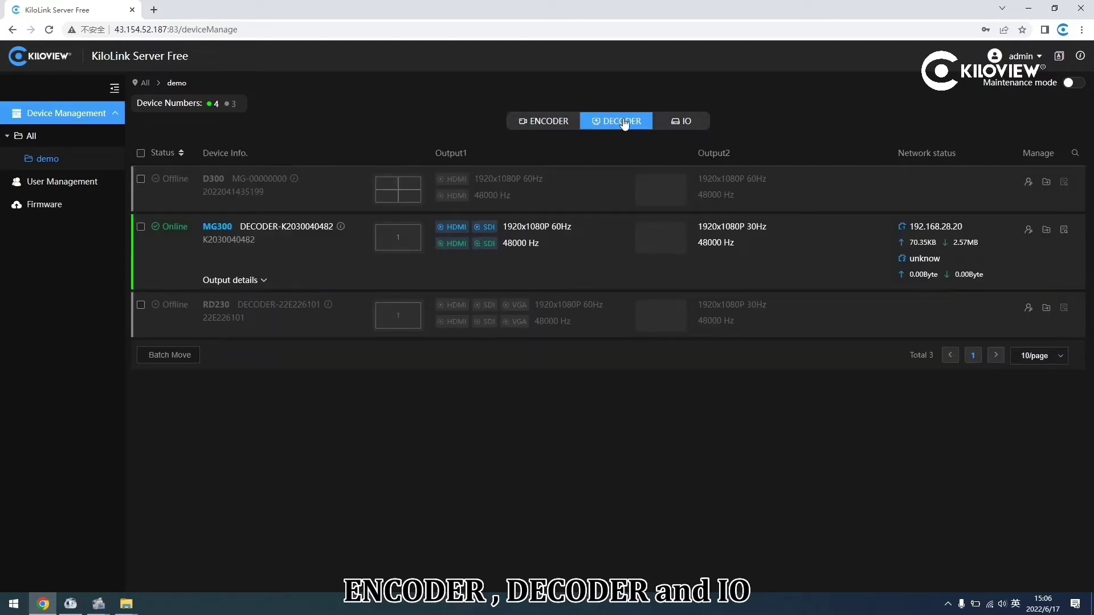
{"action": "left_click", "coordinate": [685, 124]}
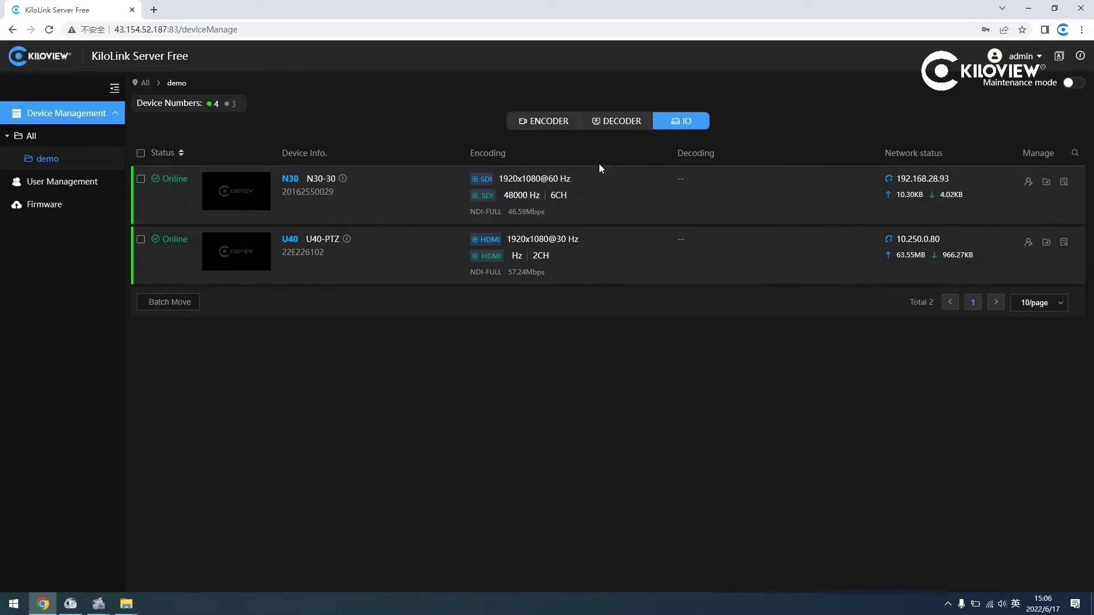
{"action": "left_click", "coordinate": [542, 124]}
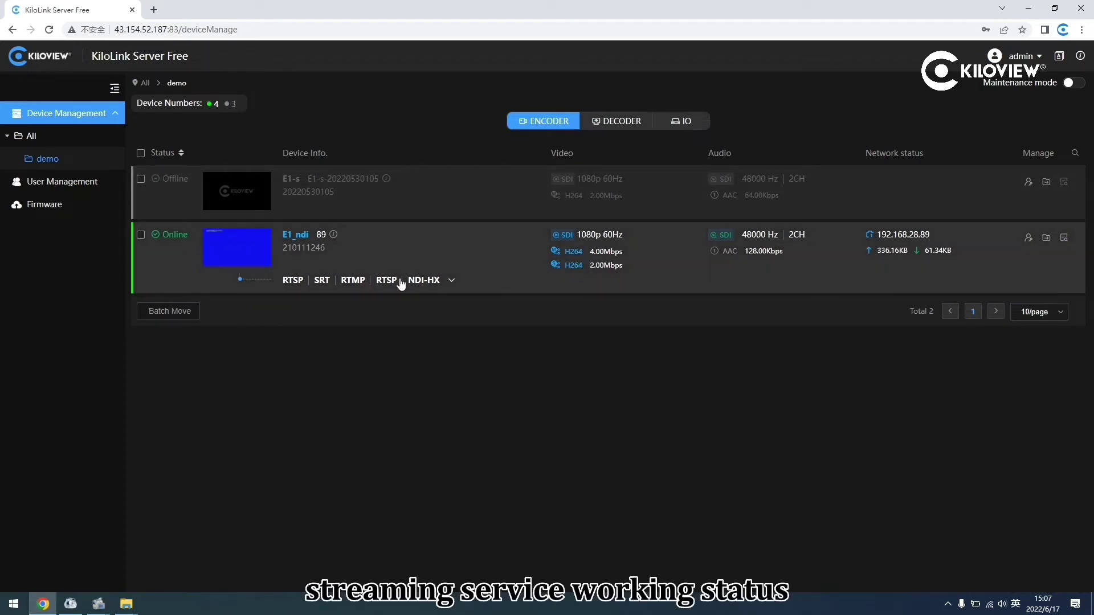
- Expand the E1_ndi encoder's stream list and check which users or groups can be given access to it
{"action": "left_click", "coordinate": [451, 280]}
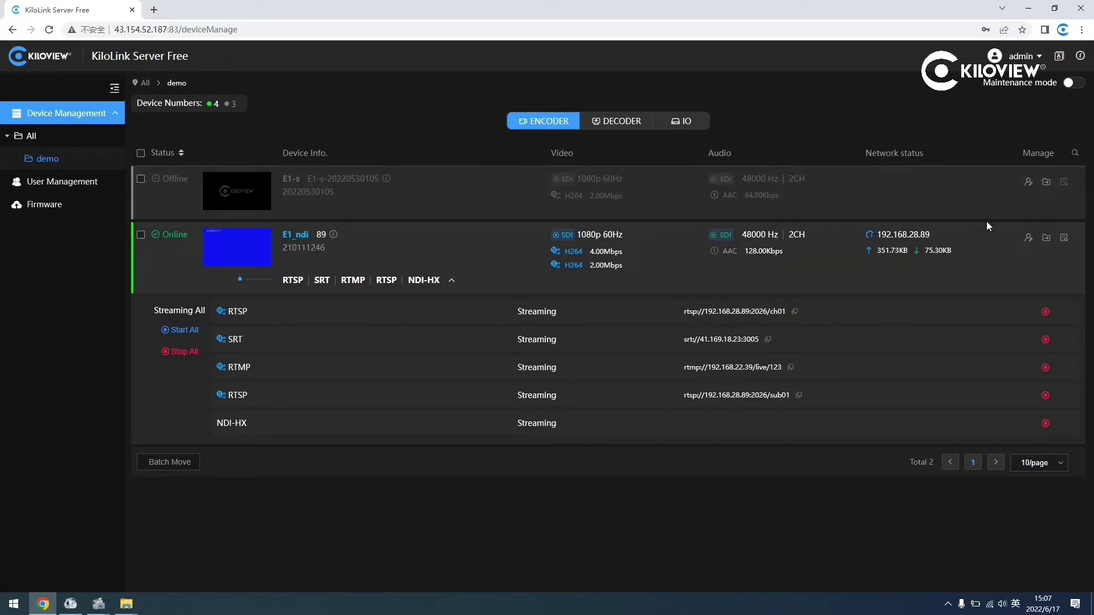
{"action": "left_click", "coordinate": [1028, 239]}
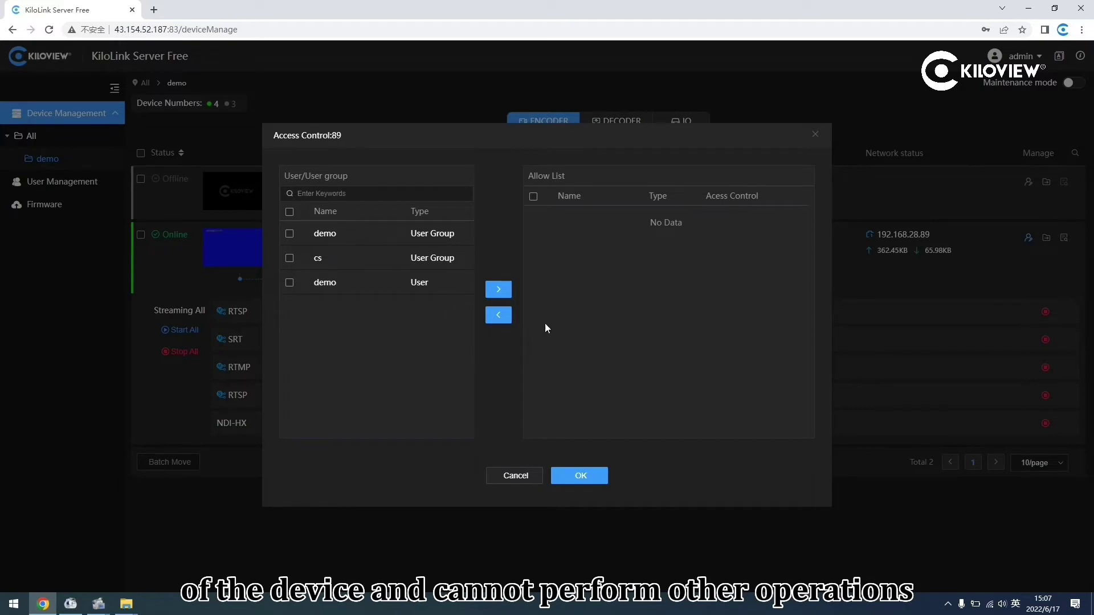
{"action": "left_click", "coordinate": [518, 476]}
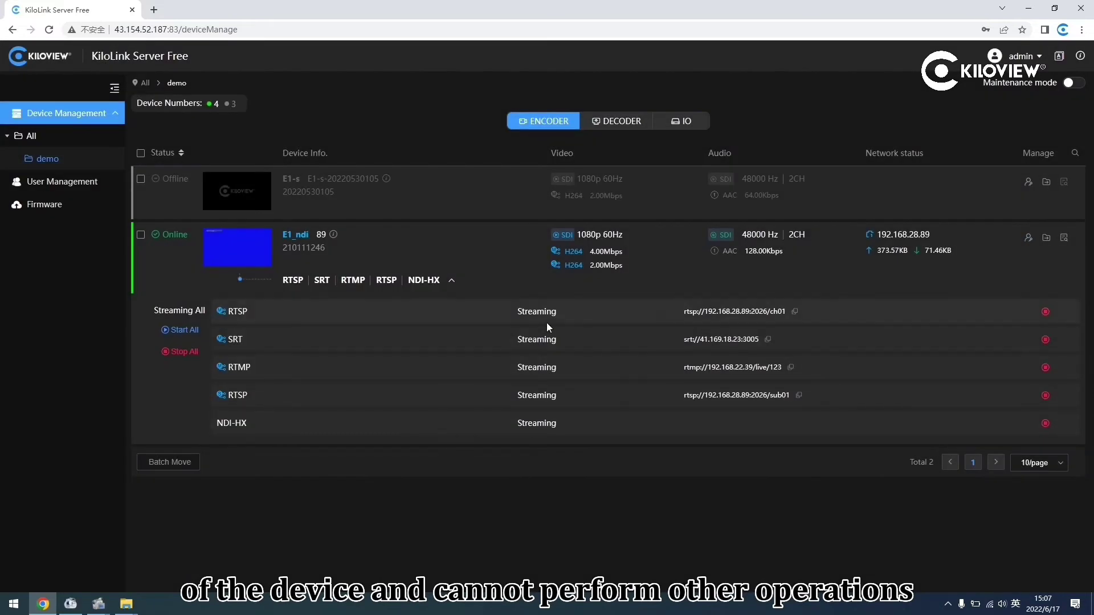
- Examine the output details of the MG300 decoder and the encoding information of the IO devices
{"action": "left_click", "coordinate": [616, 120]}
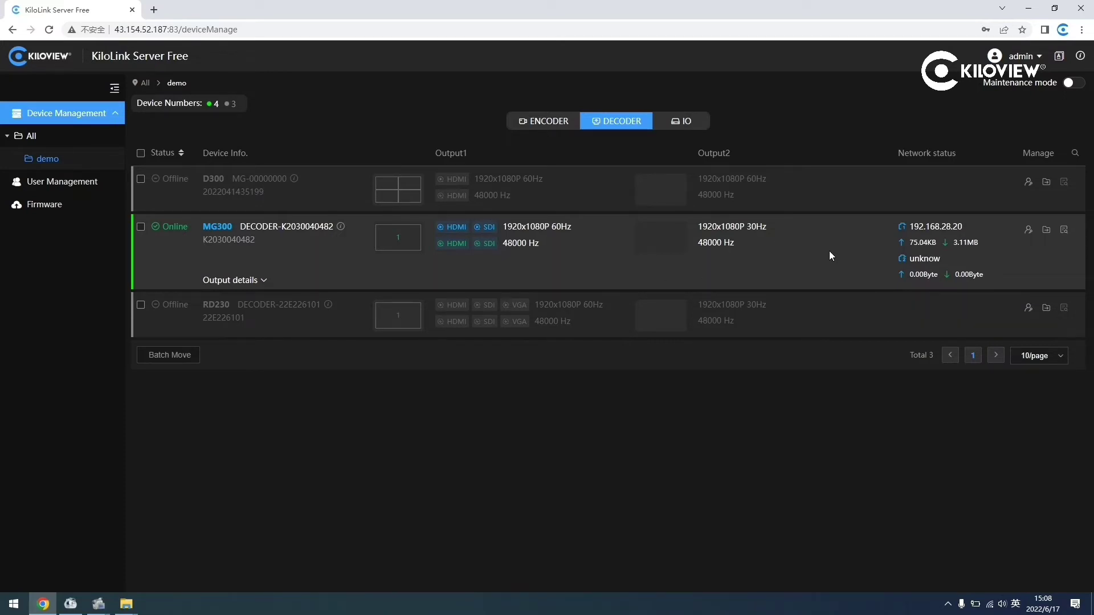
{"action": "left_click", "coordinate": [264, 280]}
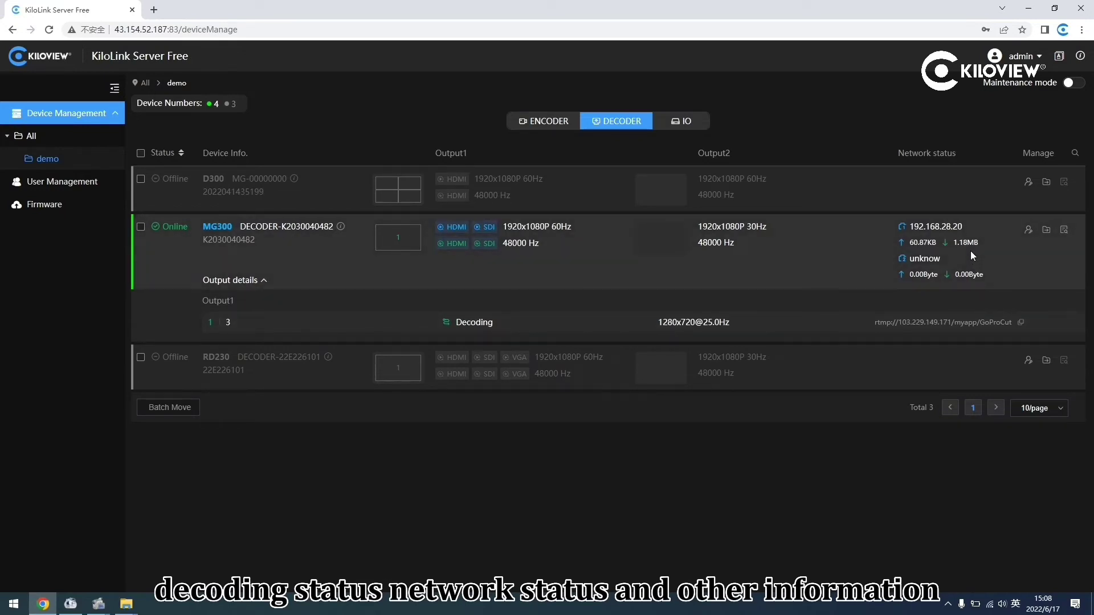
{"action": "left_click", "coordinate": [682, 122]}
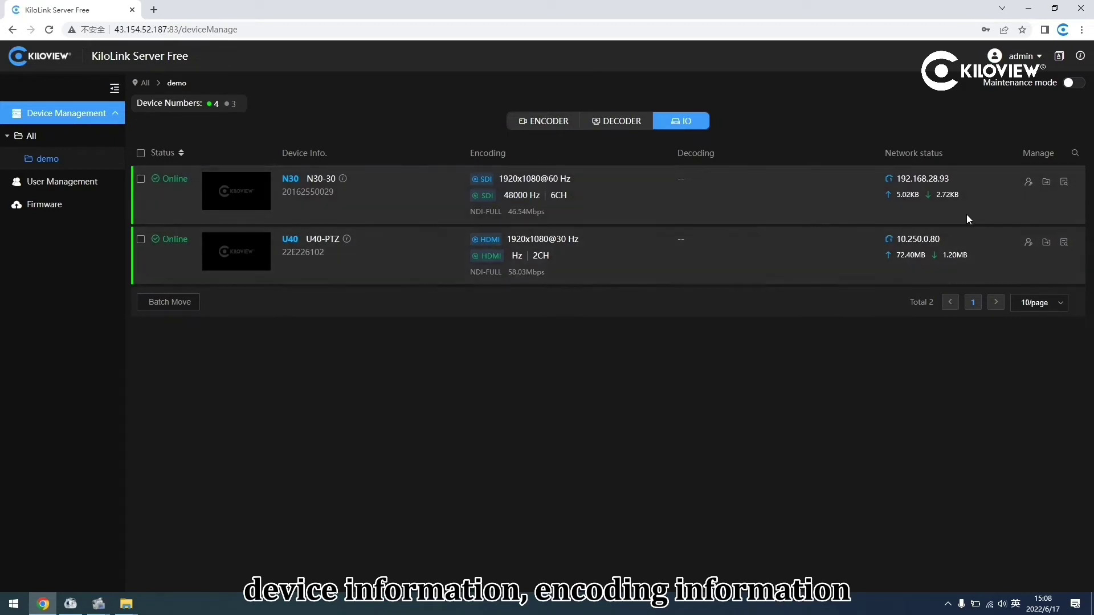
{"action": "left_click_drag", "start_coordinate": [529, 190], "coordinate": [839, 195]}
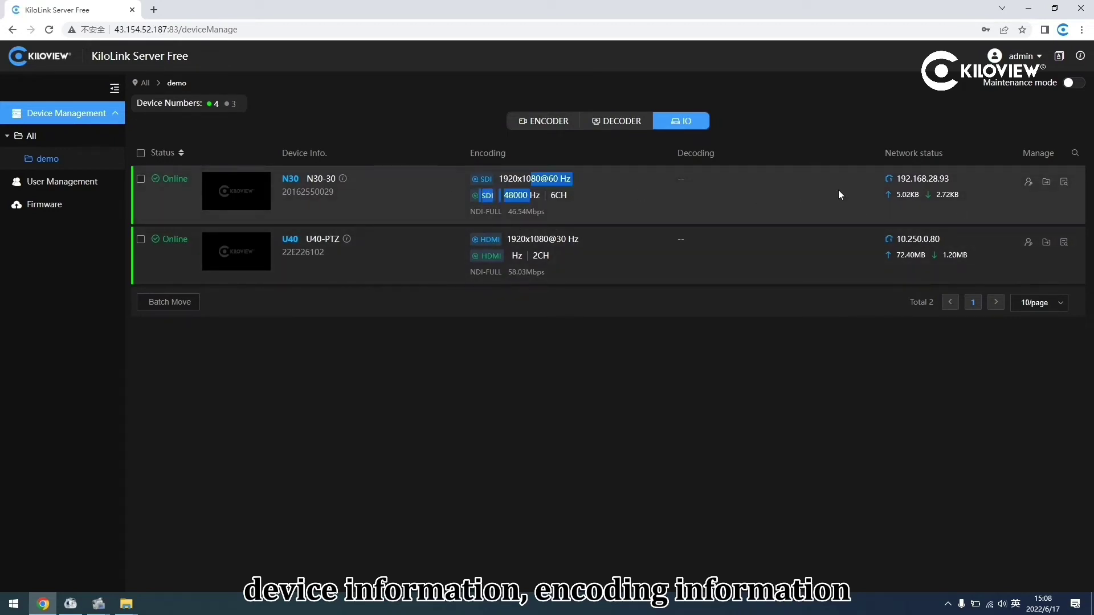
{"action": "left_click", "coordinate": [907, 206]}
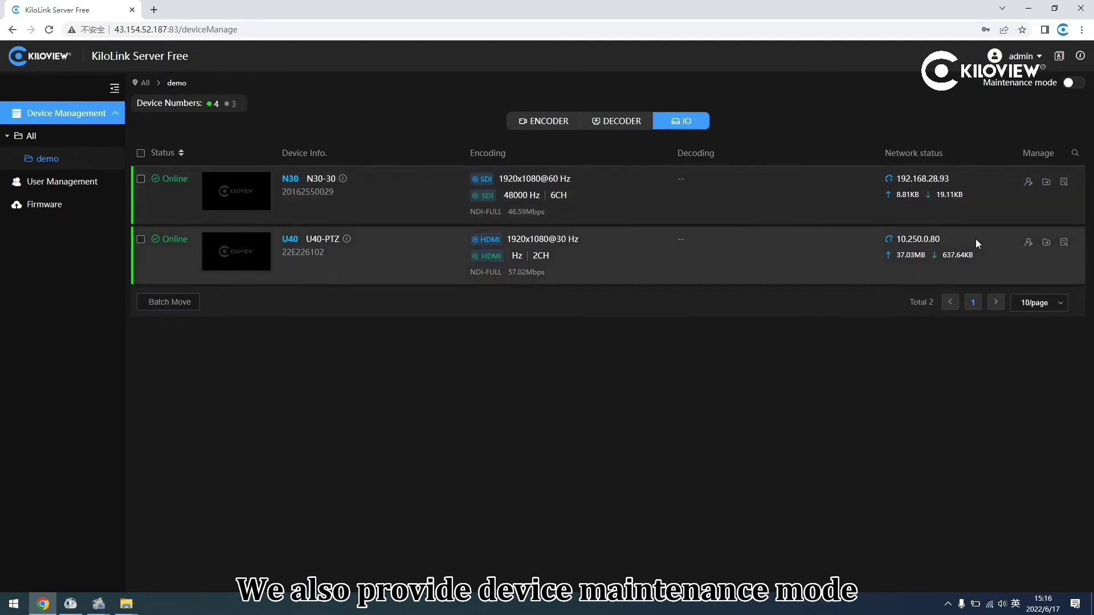
- Turn on maintenance mode for the demo group and filter the devices by model: E1_ndi, E1-s, RD230, U40 and D300
{"action": "left_click", "coordinate": [1074, 83]}
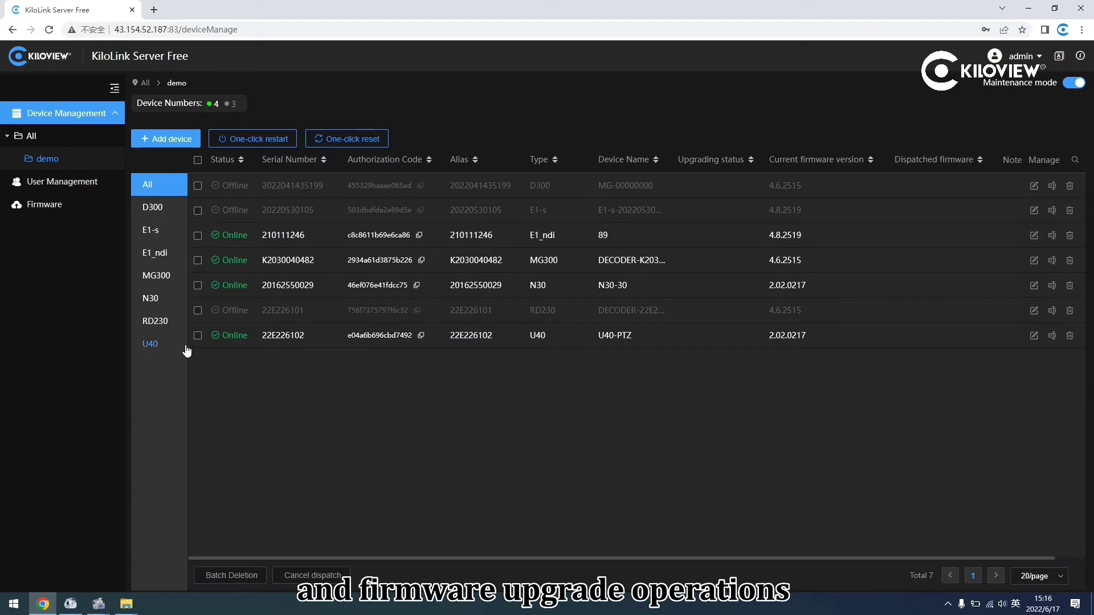
{"action": "left_click", "coordinate": [153, 257]}
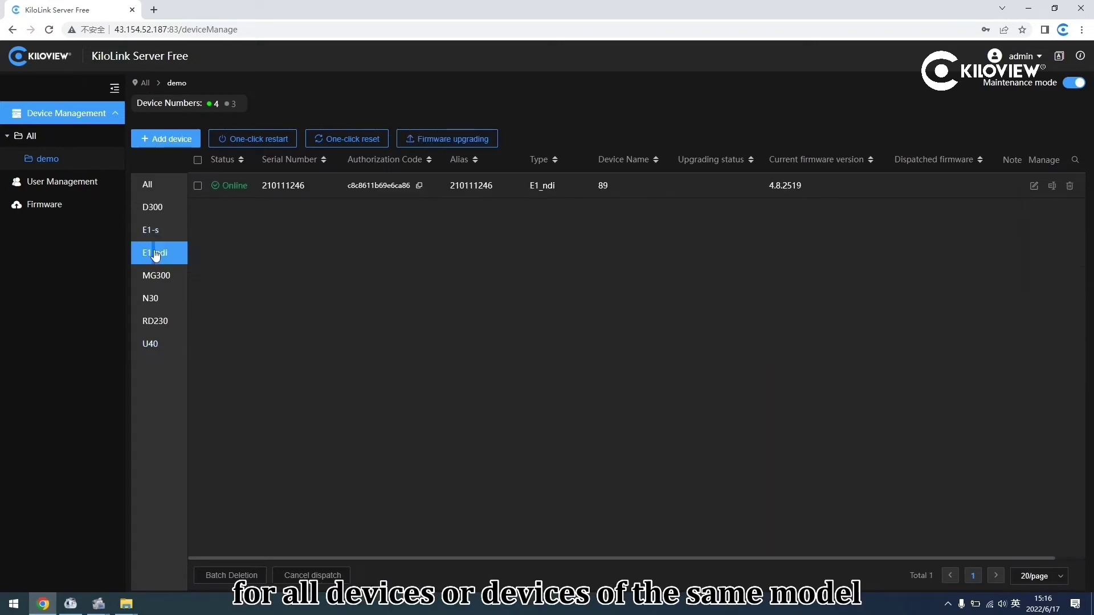
{"action": "left_click", "coordinate": [154, 243]}
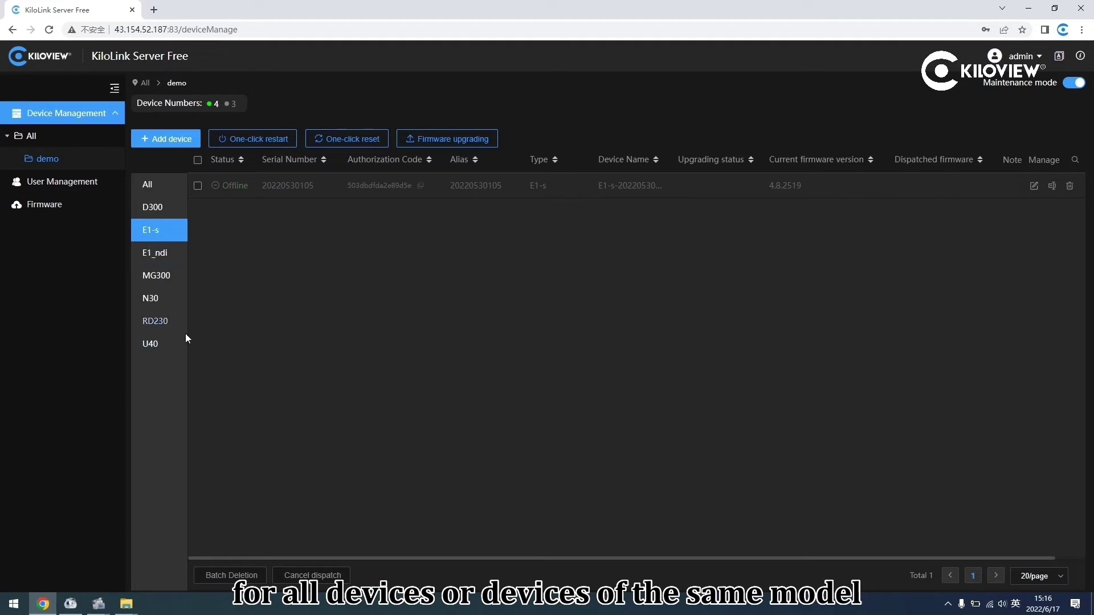
{"action": "left_click", "coordinate": [153, 319]}
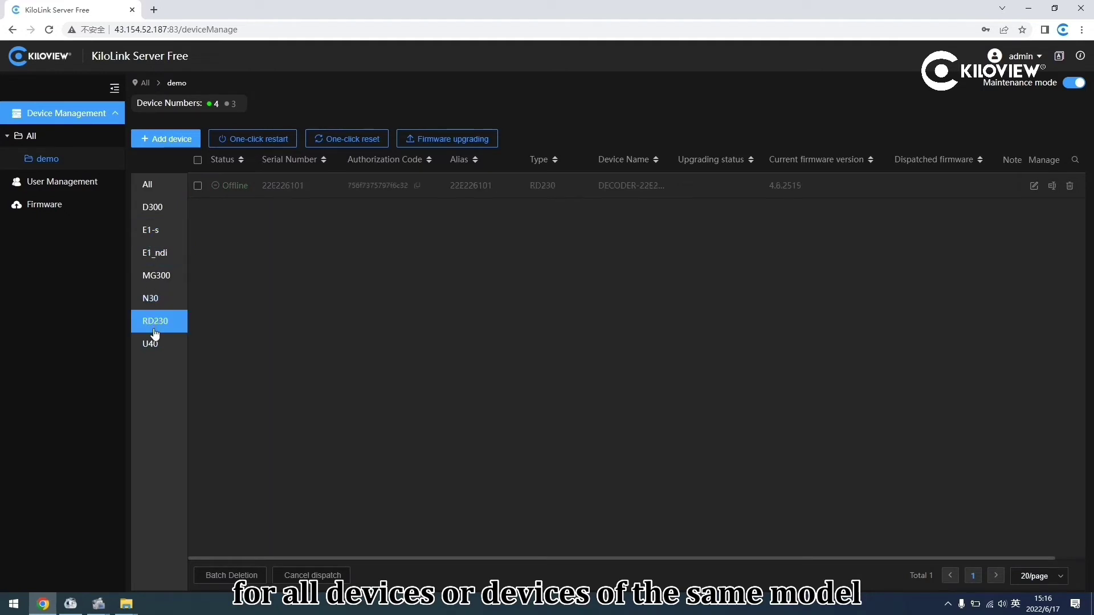
{"action": "left_click", "coordinate": [151, 344]}
{"action": "left_click", "coordinate": [158, 211]}
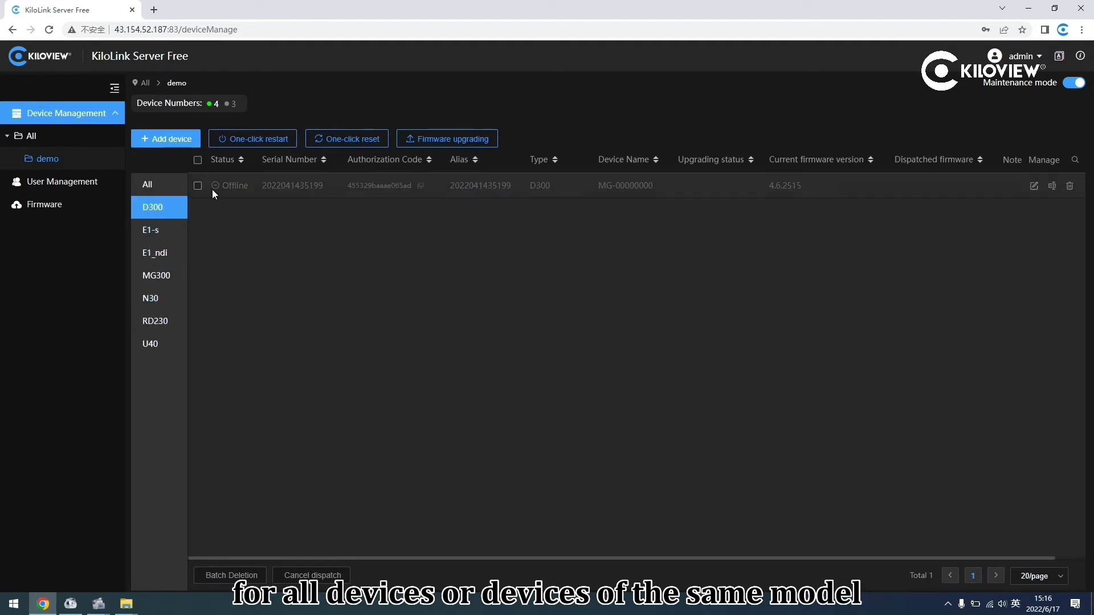
- List all devices of the demo group and review the fields required to add a device, closing the form without adding one
{"action": "left_click", "coordinate": [163, 192]}
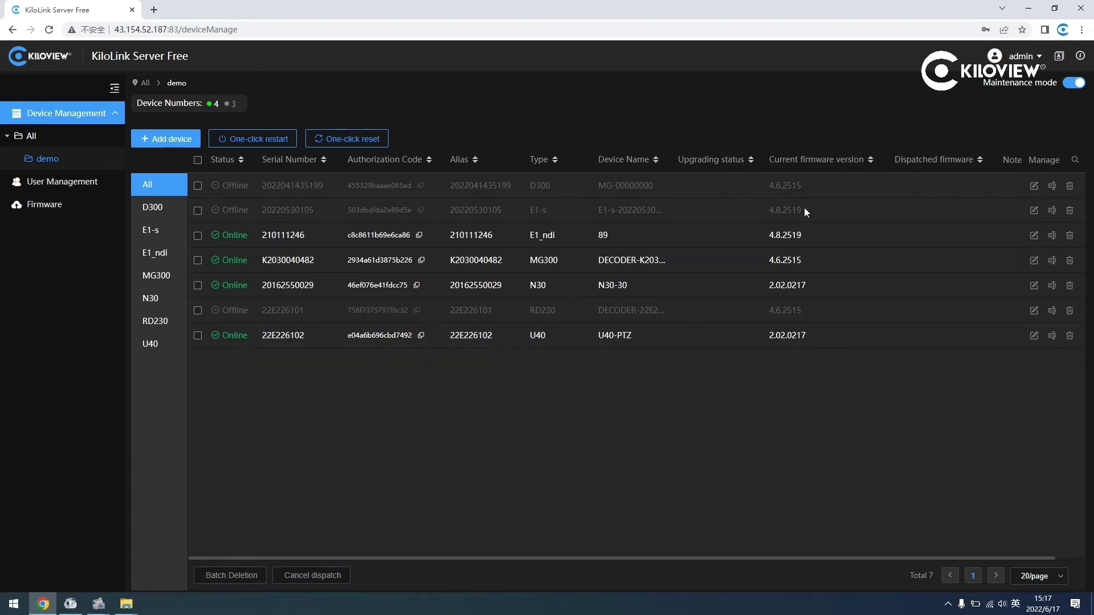
{"action": "left_click", "coordinate": [180, 142]}
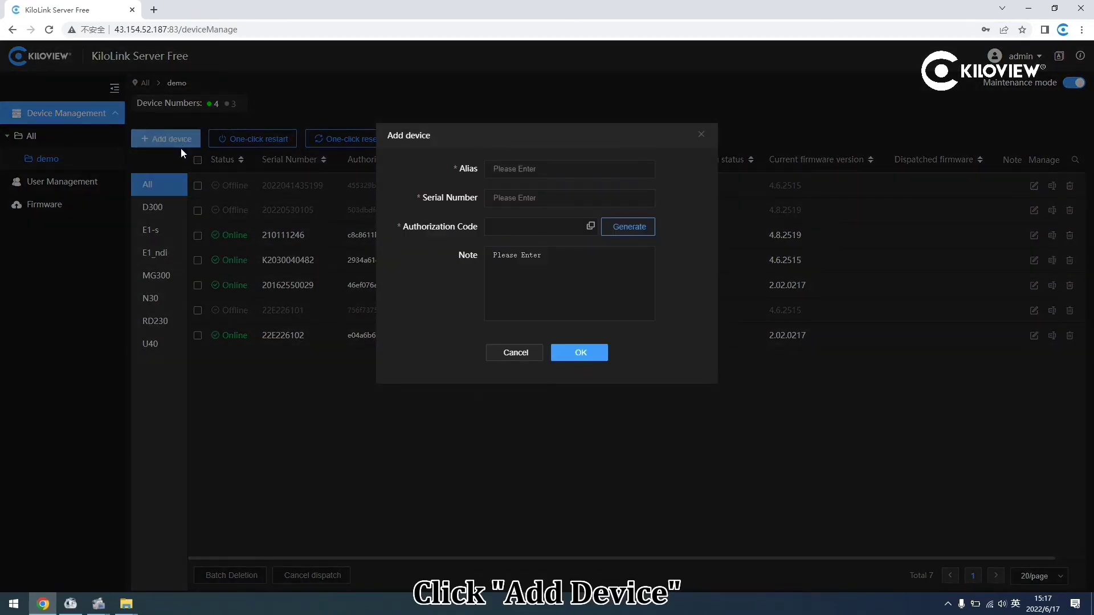
{"action": "left_click", "coordinate": [526, 169]}
{"action": "left_click", "coordinate": [532, 198]}
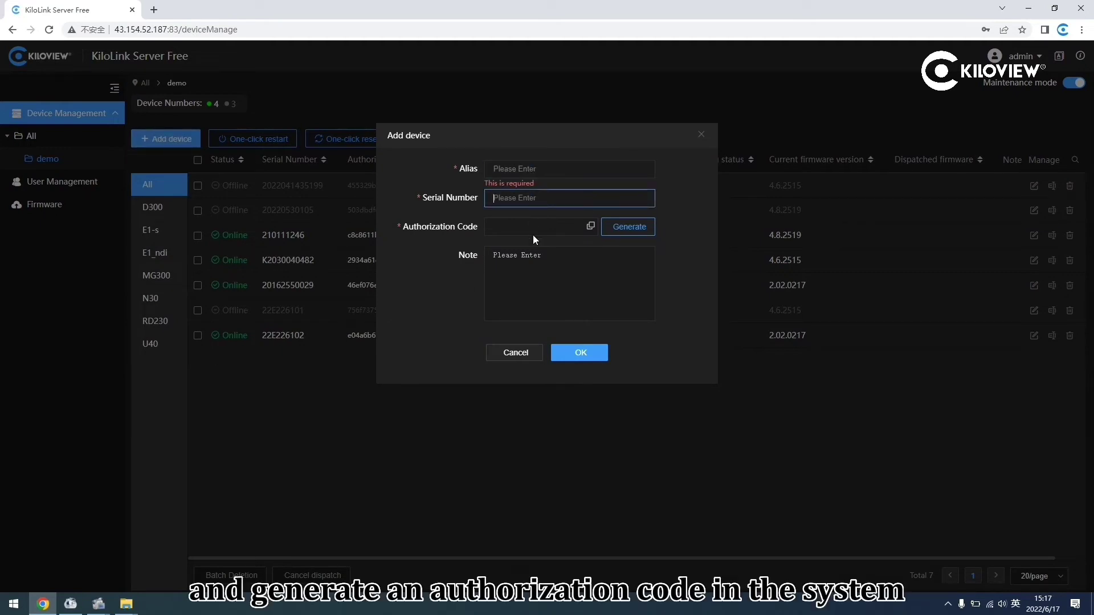
{"action": "left_click", "coordinate": [532, 223]}
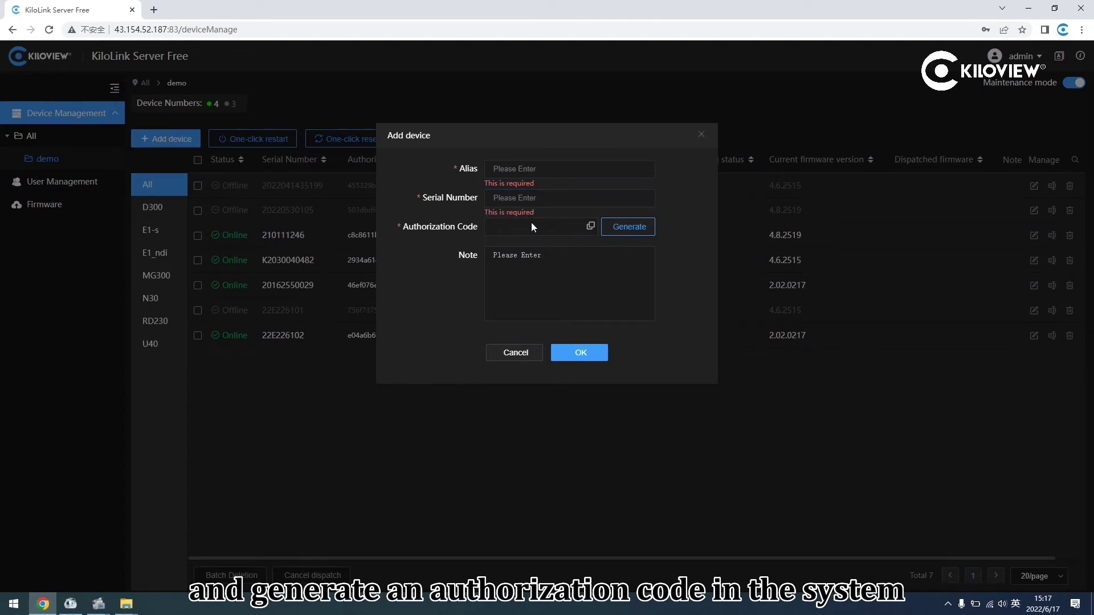
{"action": "left_click", "coordinate": [515, 354]}
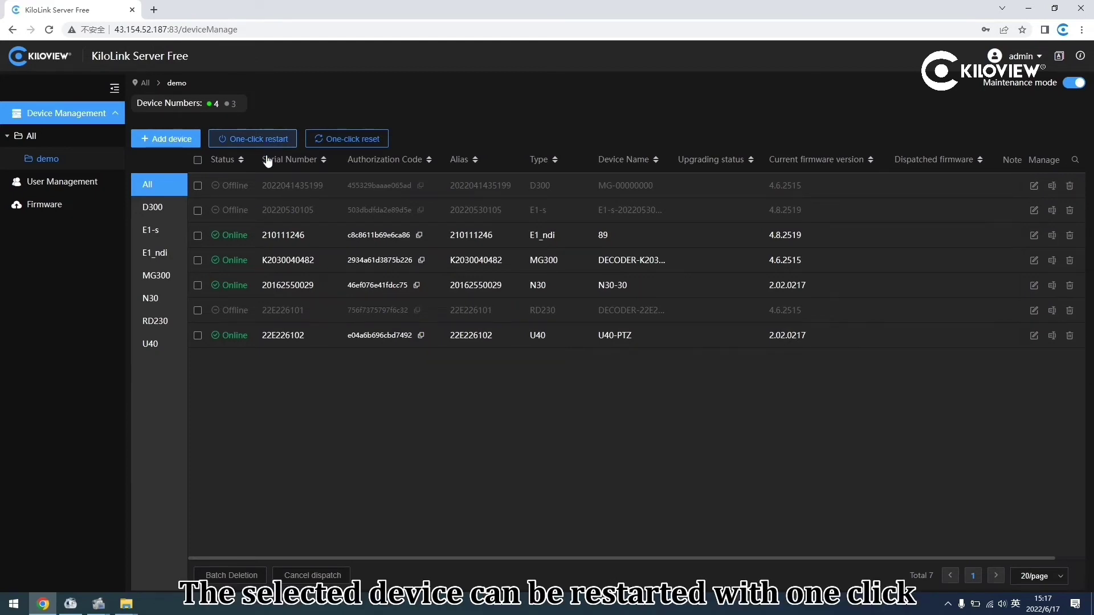
- Select all devices in the demo group's list and clear the selection again
{"action": "left_click", "coordinate": [198, 161]}
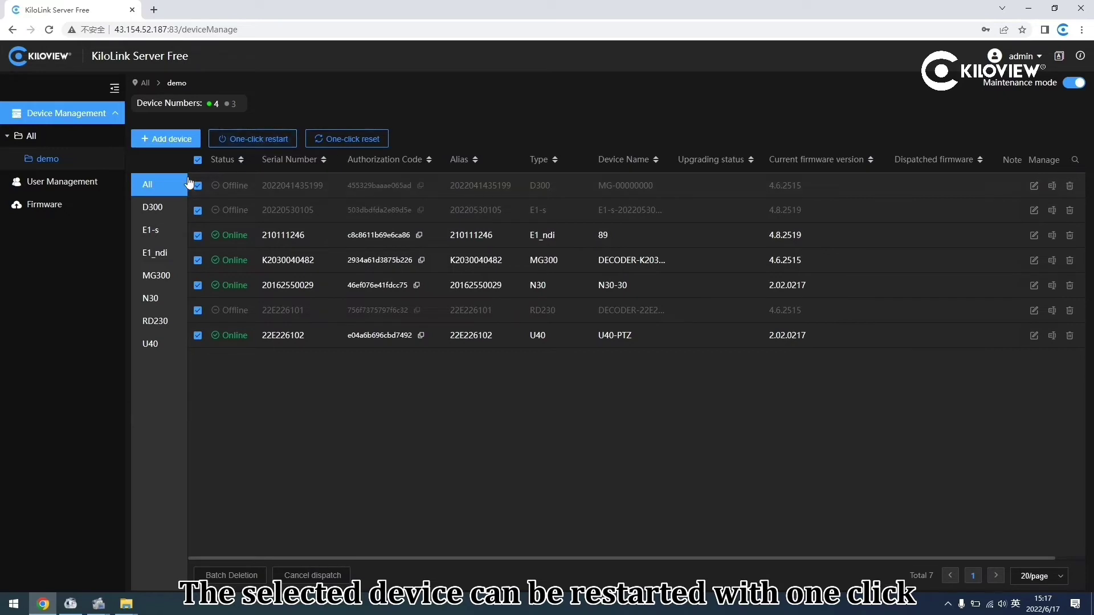
{"action": "left_click", "coordinate": [198, 160]}
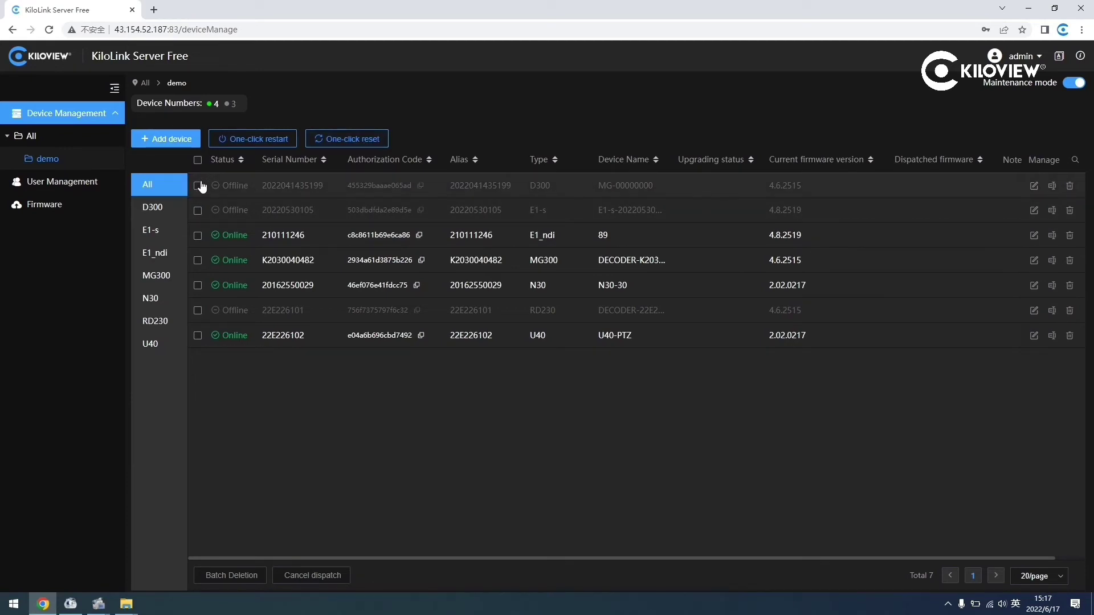
{"action": "left_click", "coordinate": [197, 161]}
{"action": "left_click", "coordinate": [197, 160]}
- Filter the devices by model to U40, select the U40 device and check its available upgrade firmware without dispatching any
{"action": "left_click", "coordinate": [171, 211]}
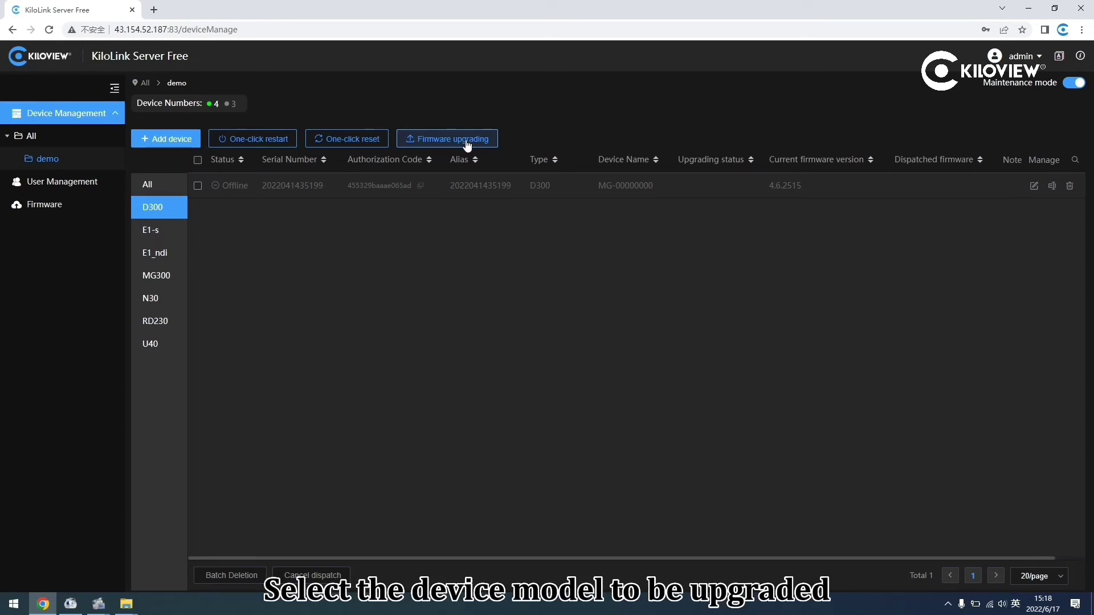
{"action": "left_click", "coordinate": [164, 231]}
{"action": "left_click", "coordinate": [155, 349]}
{"action": "left_click", "coordinate": [198, 185]}
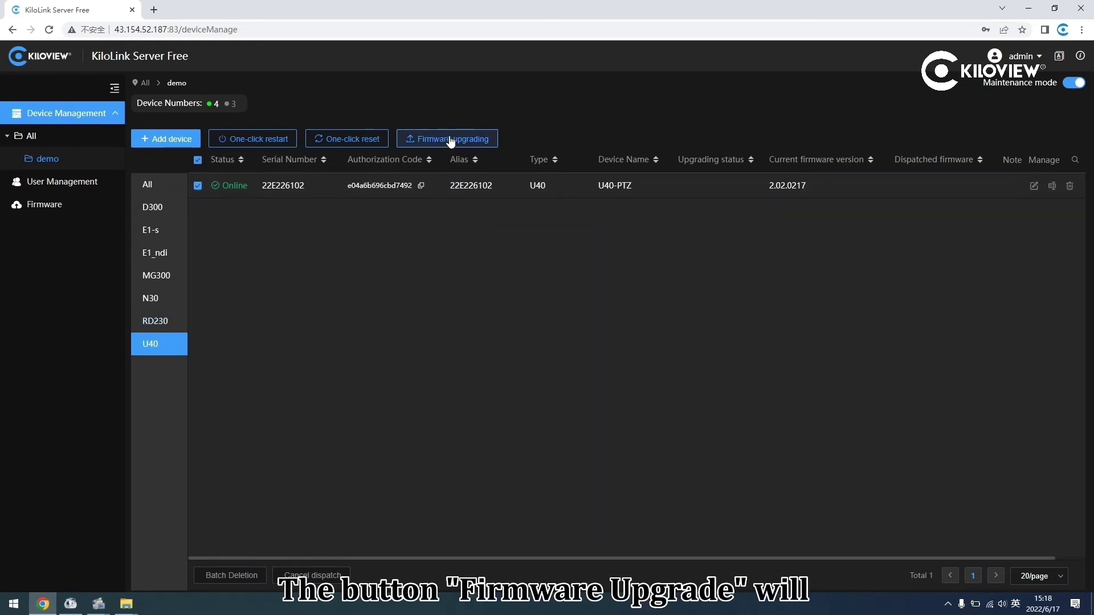
{"action": "left_click", "coordinate": [467, 140]}
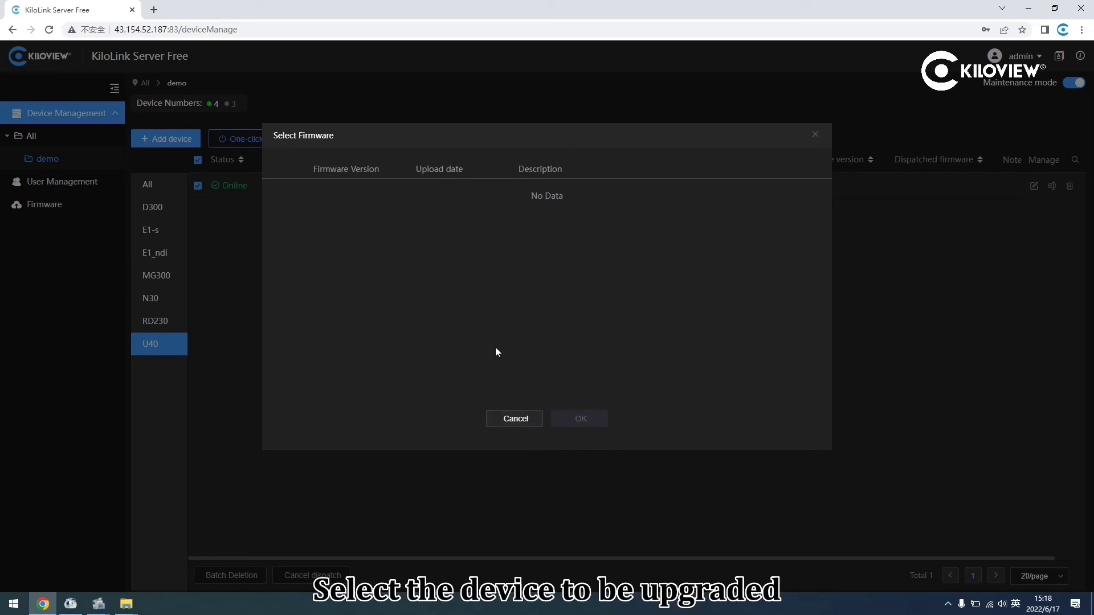
{"action": "left_click", "coordinate": [514, 419]}
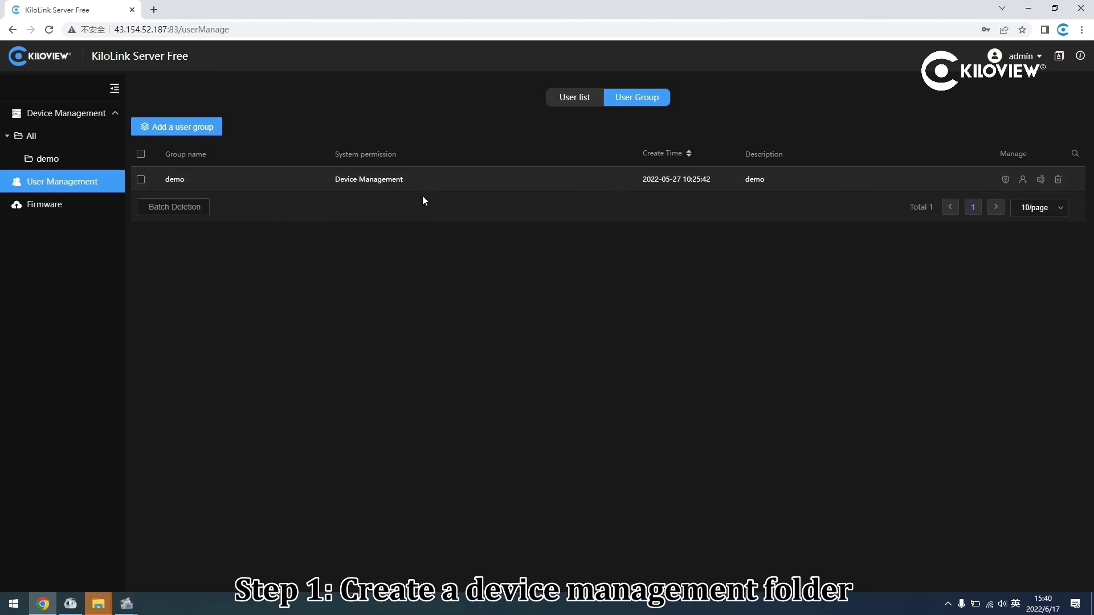
- Add a user group named 1 with the description 1
{"action": "left_click", "coordinate": [173, 128]}
{"action": "left_click", "coordinate": [484, 170]}
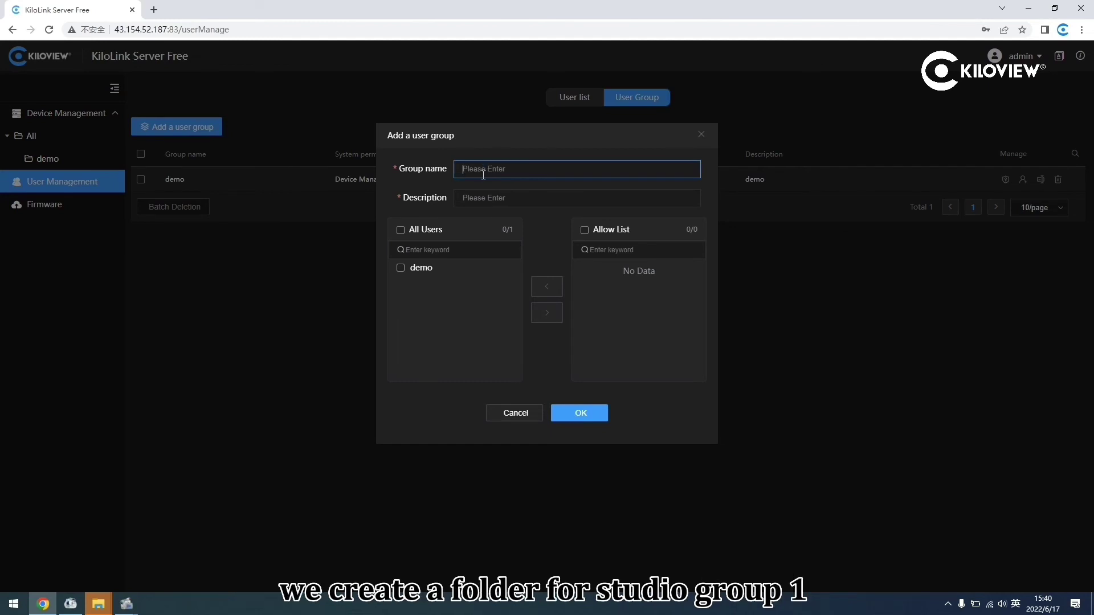
{"action": "type", "text": "1"}
{"action": "left_click", "coordinate": [486, 191]}
{"action": "type", "text": "1"}
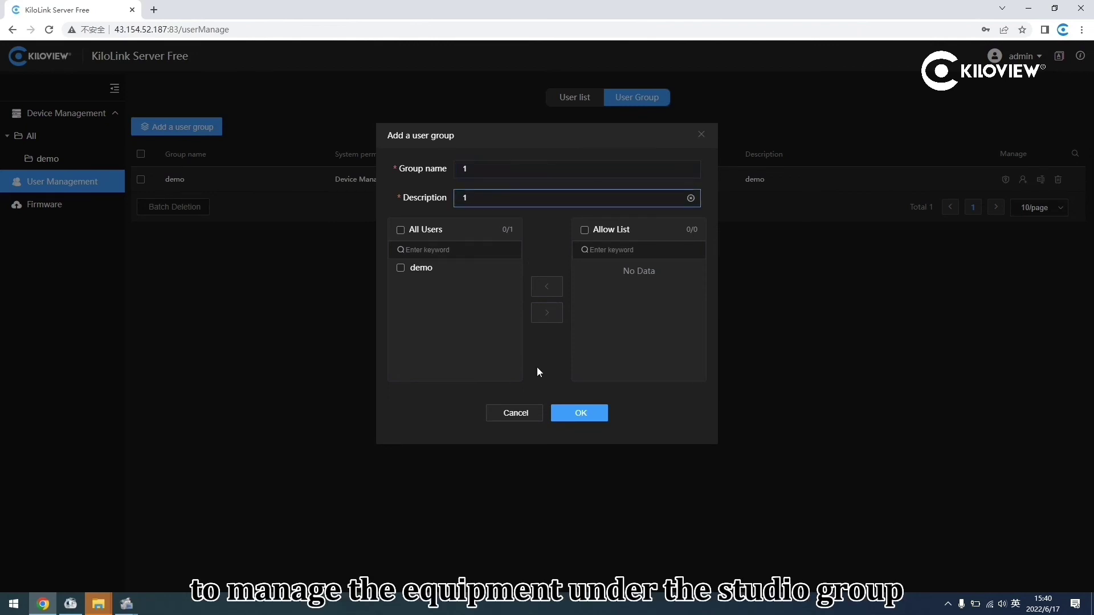
{"action": "left_click", "coordinate": [582, 416]}
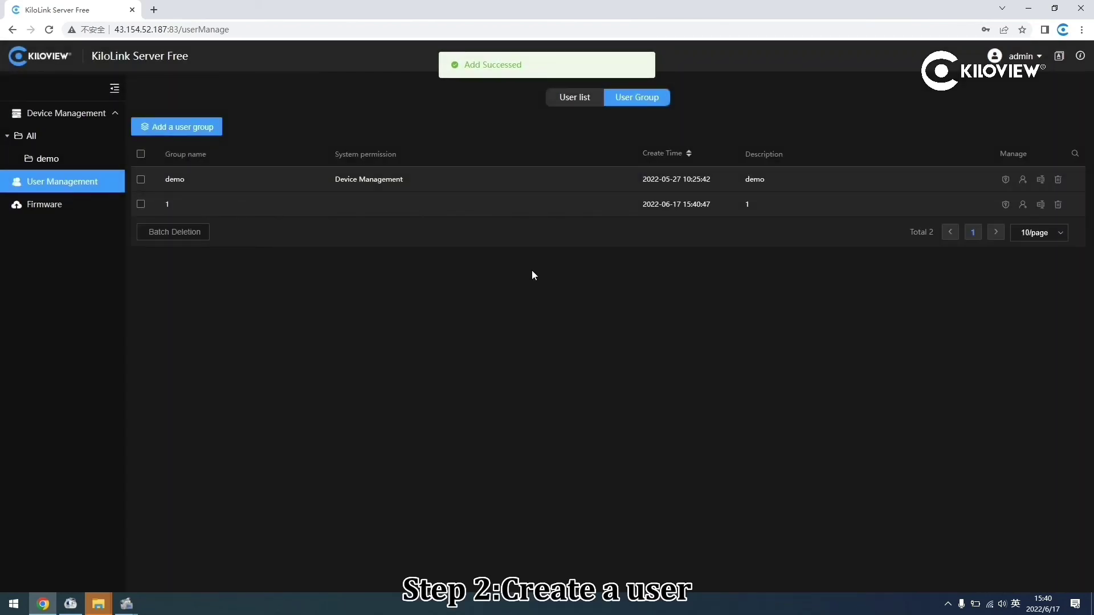
- Start adding a new user to the user list and fill in the username
{"action": "left_click", "coordinate": [569, 102]}
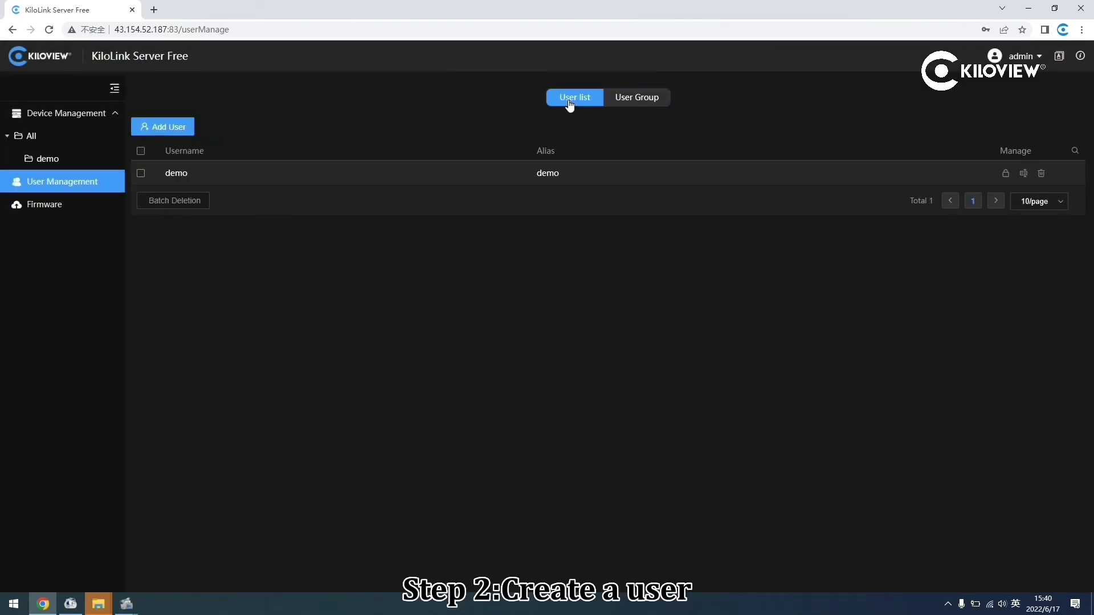
{"action": "left_click", "coordinate": [168, 127]}
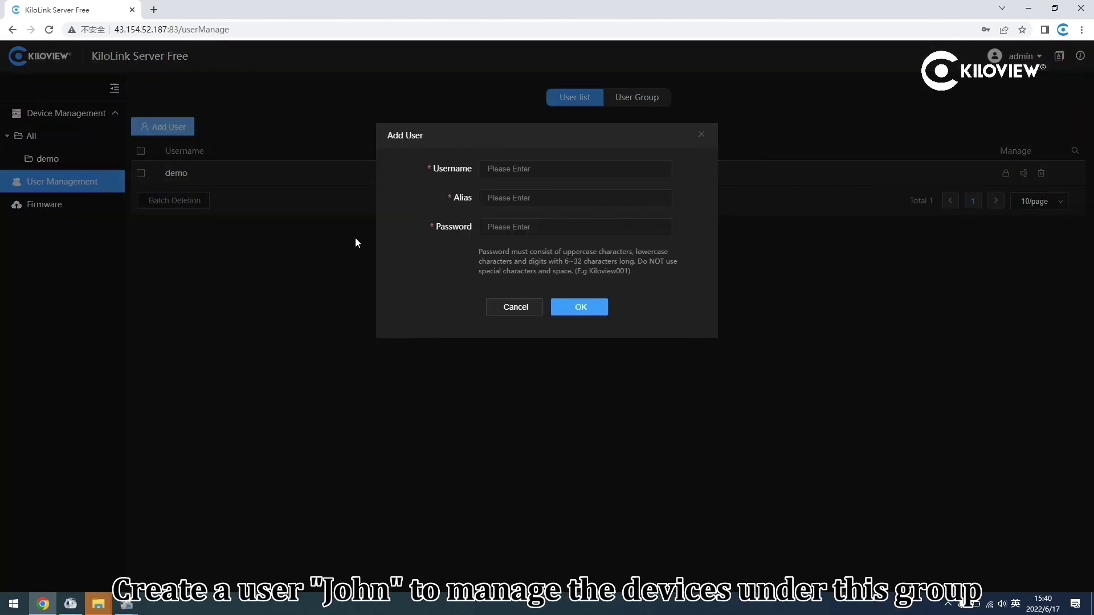
{"action": "left_click", "coordinate": [528, 169]}
{"action": "type", "text": "John"}
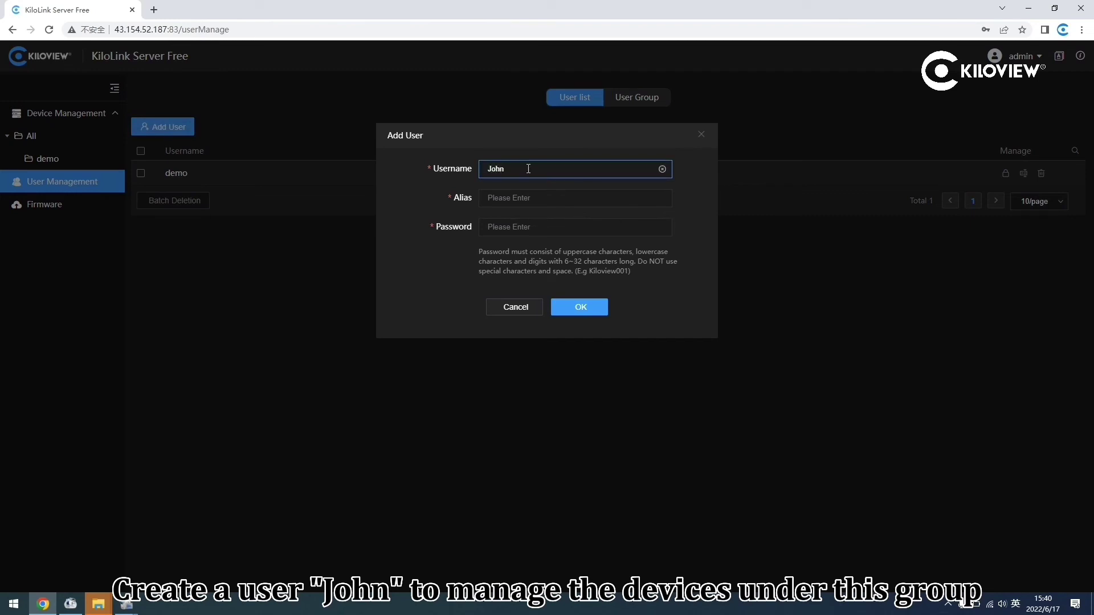